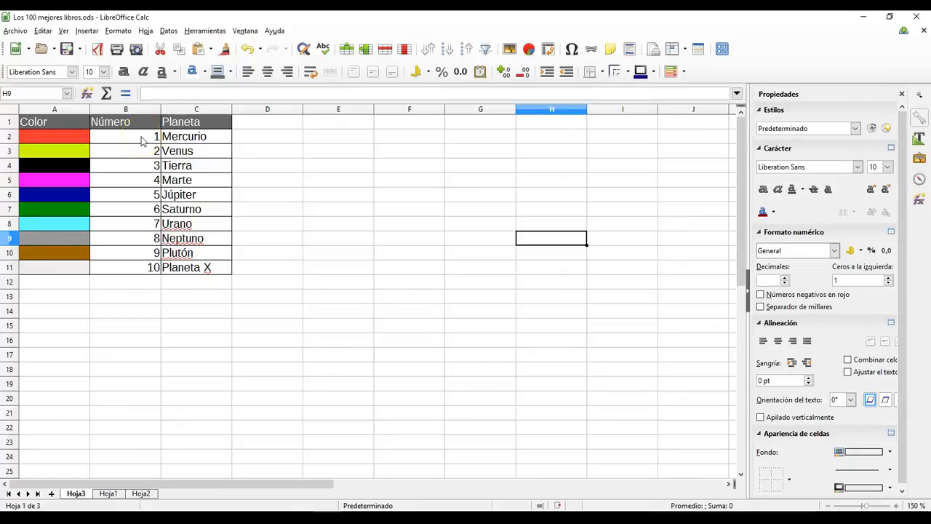
Sort the planet table by the Número column in descending order, extending the selection to A1:C11.
left_click(133, 110)
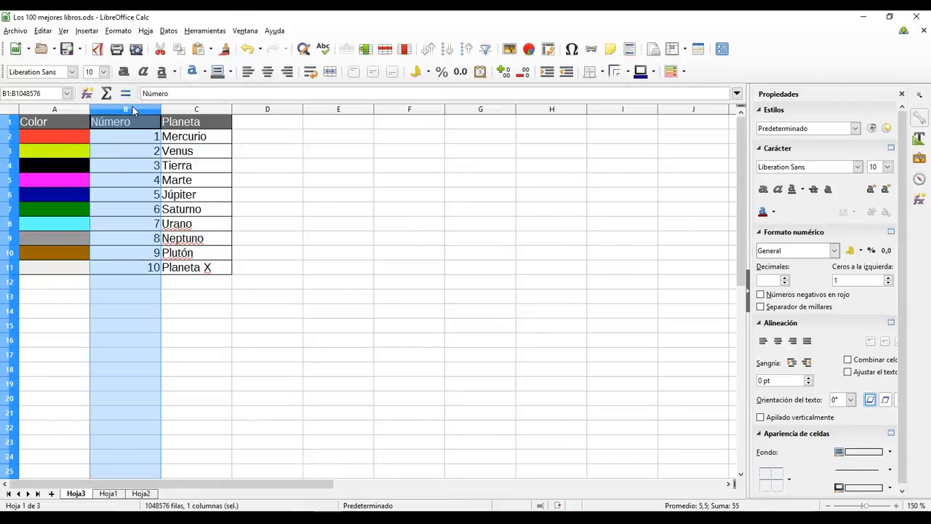
left_click(467, 49)
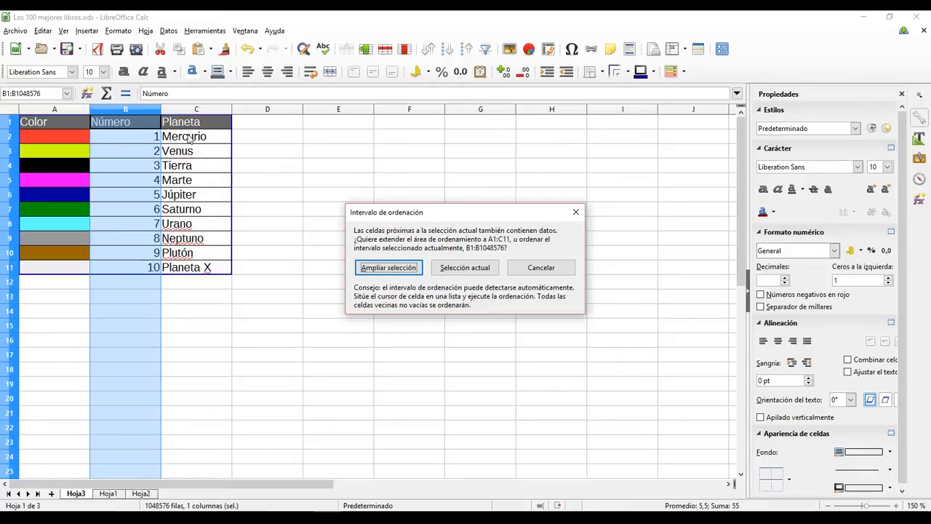
left_click(392, 269)
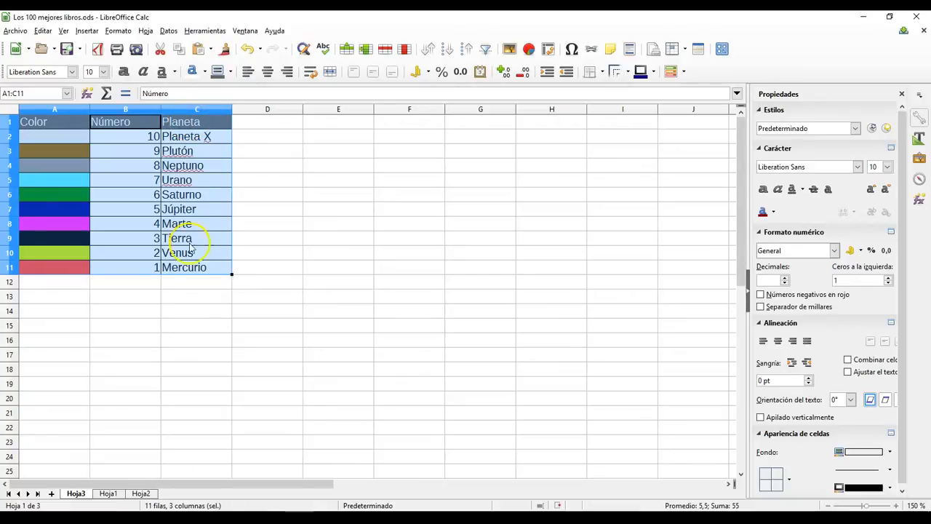
left_click(187, 295)
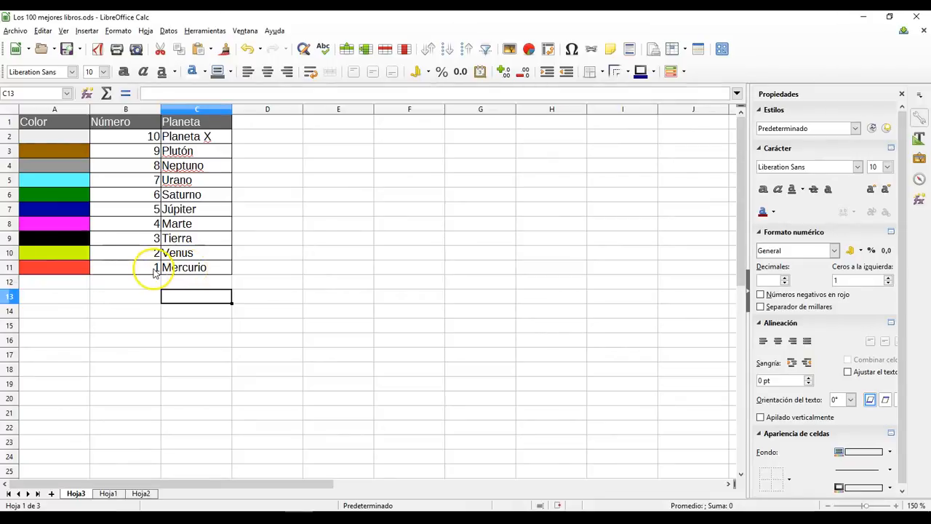
Check that the planet names in the sorted table still line up with their numbers.
left_click(179, 269)
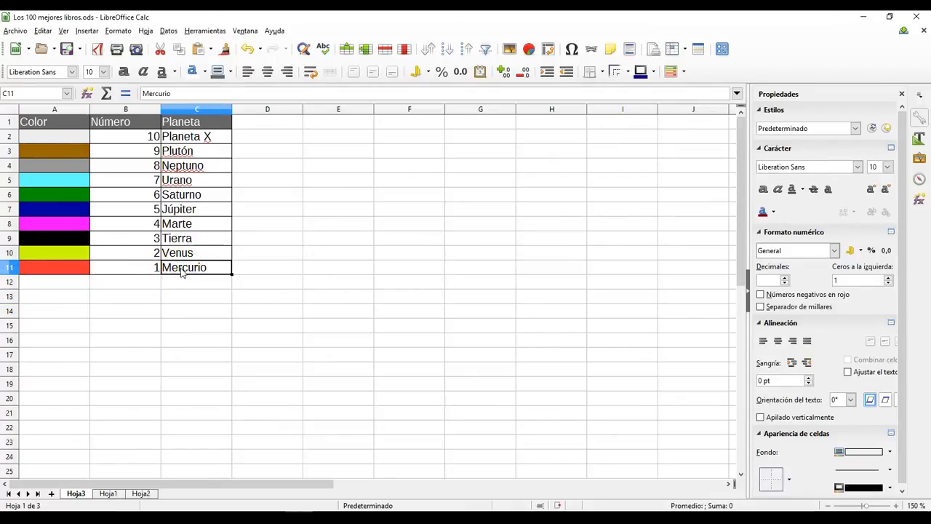
left_click(182, 255)
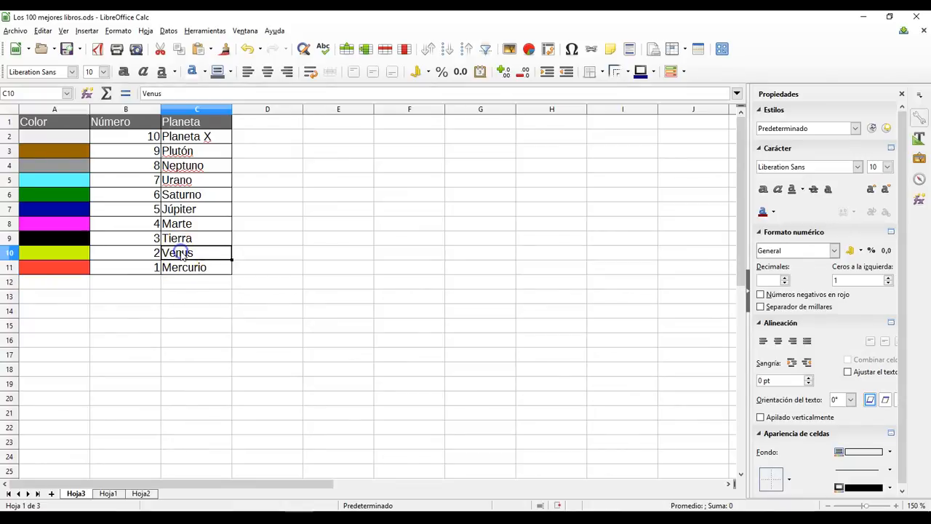
left_click(177, 240)
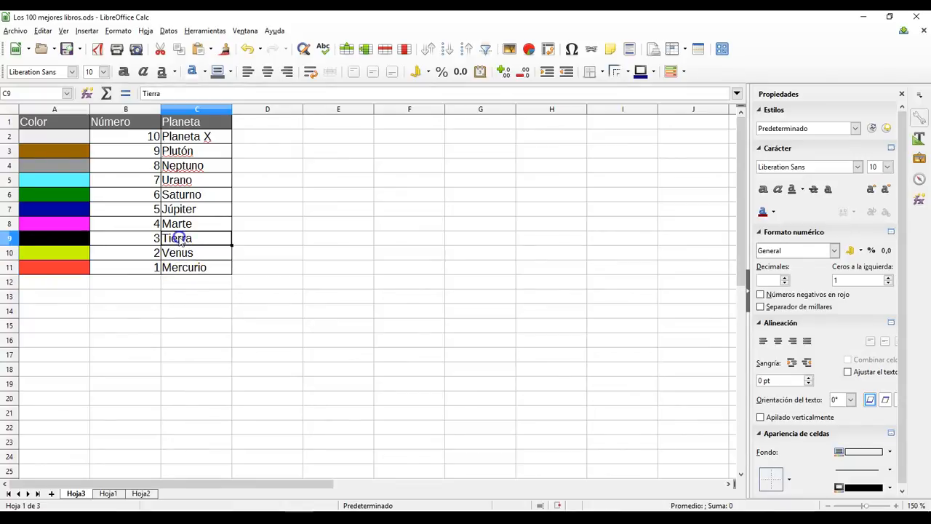
left_click(133, 240)
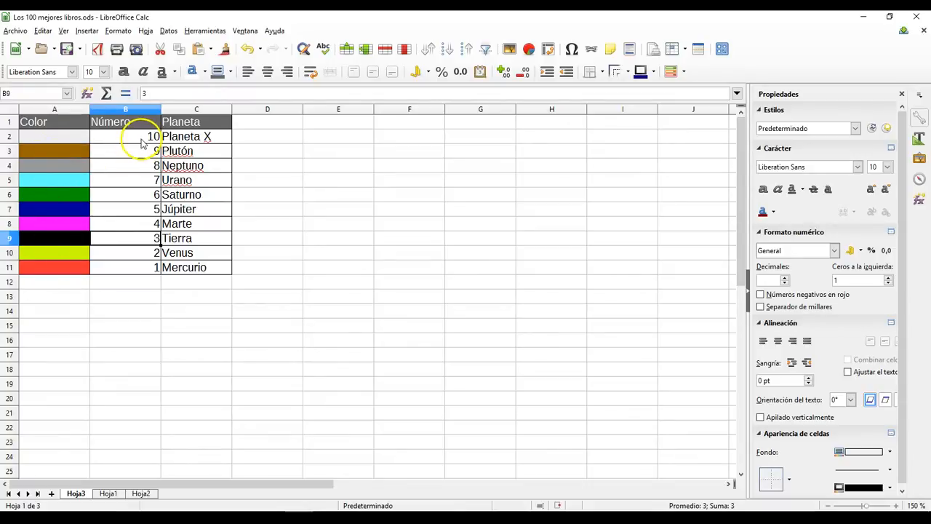
left_click(183, 301)
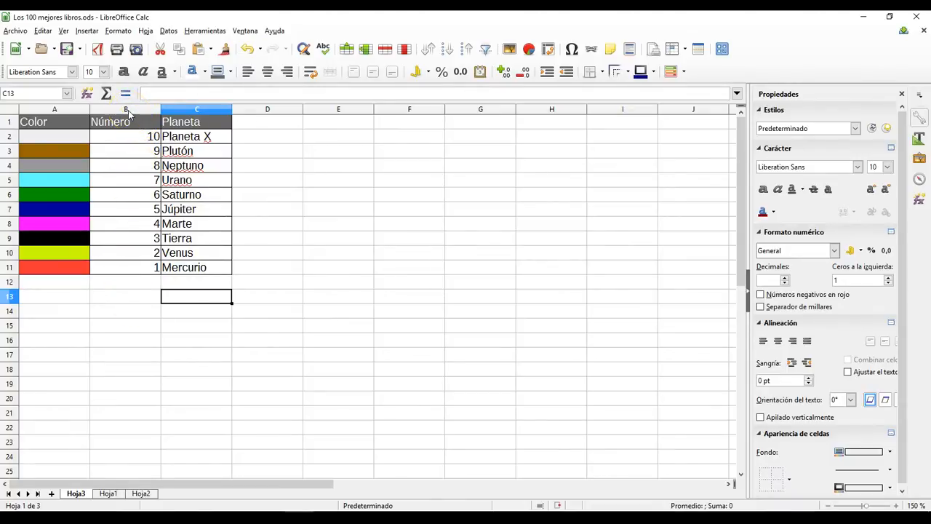
left_click(291, 166)
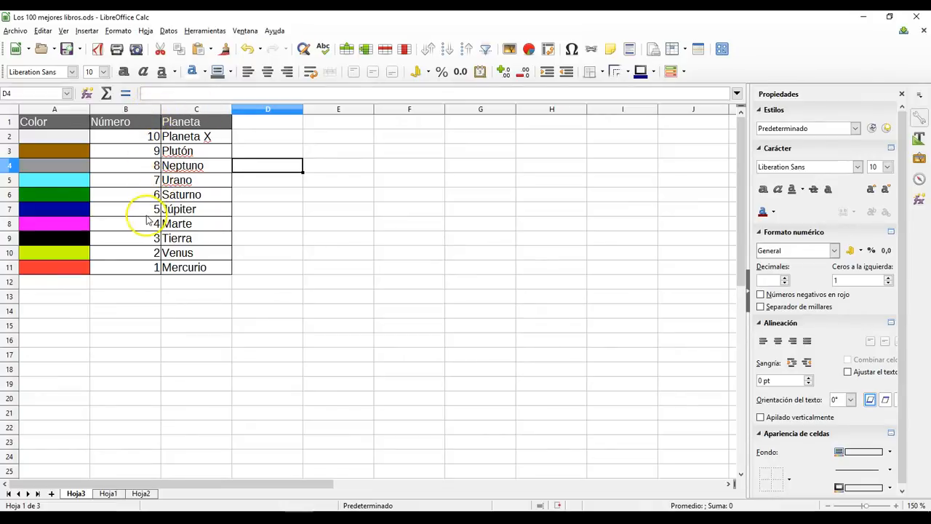
Sort the whole table alphabetically by the Planeta column in ascending order, extending the selection to A1:C11.
left_click(201, 109)
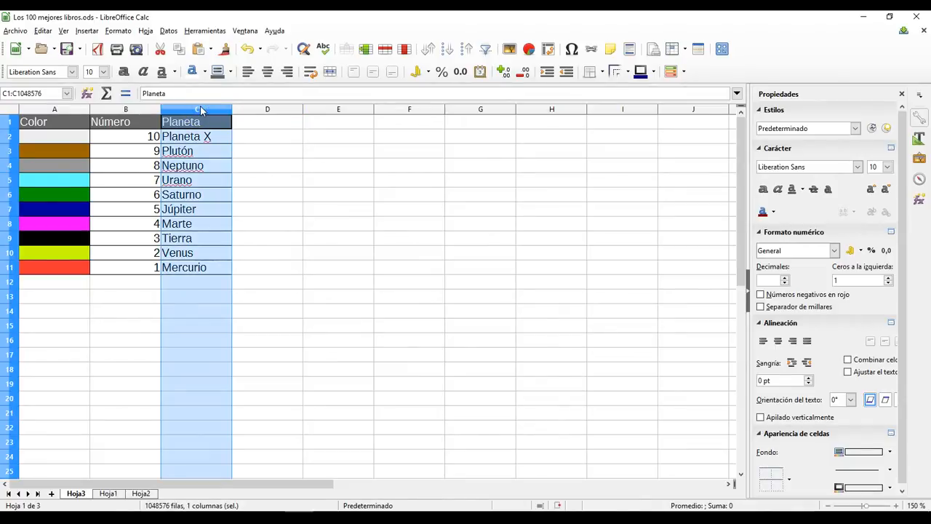
left_click(449, 49)
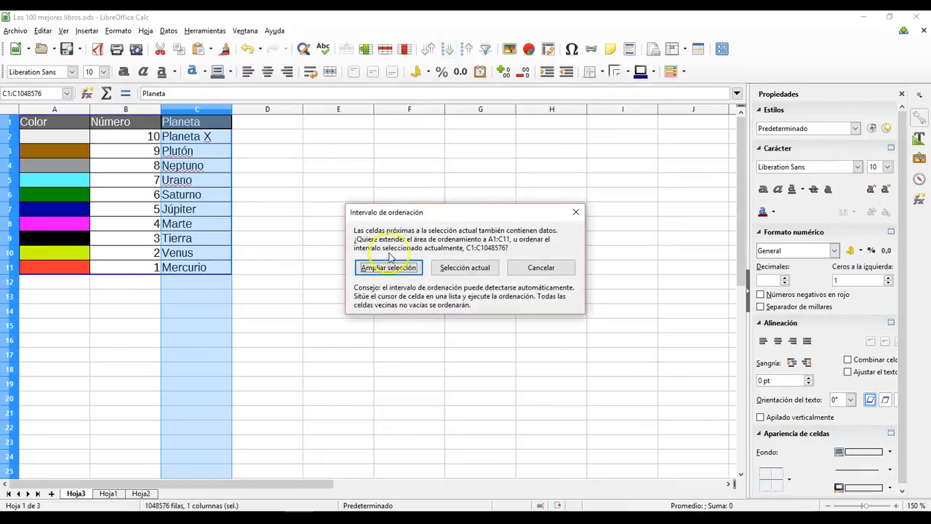
left_click(388, 268)
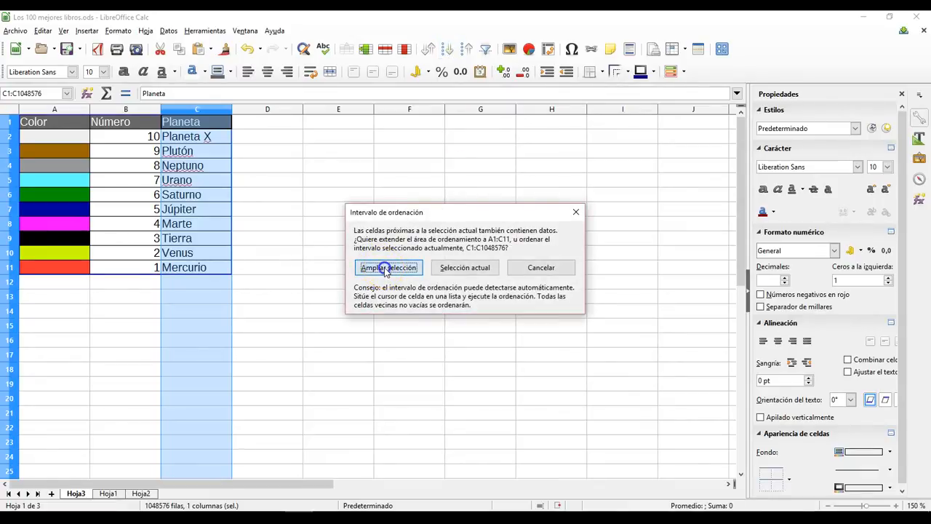
left_click(306, 225)
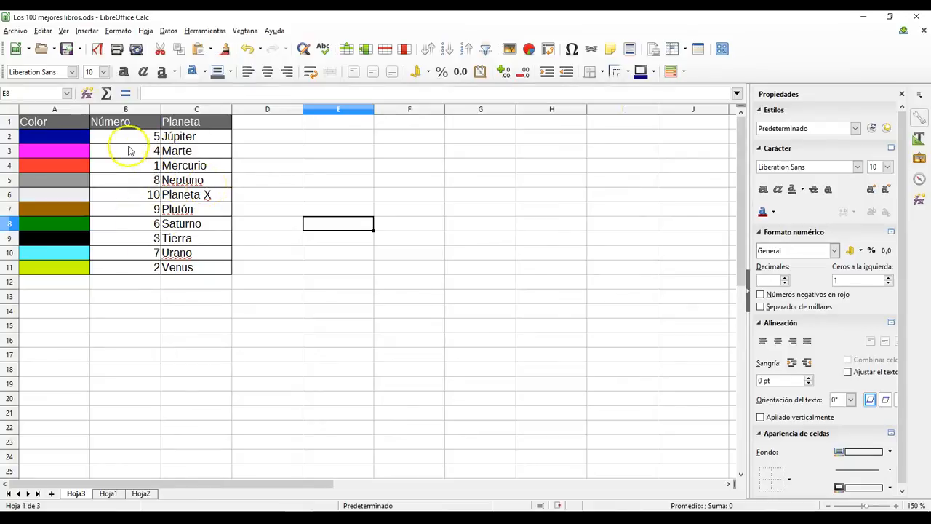
Try to sort the table by the Color column in ascending order with the selection extended to A1:C11.
left_click(57, 111)
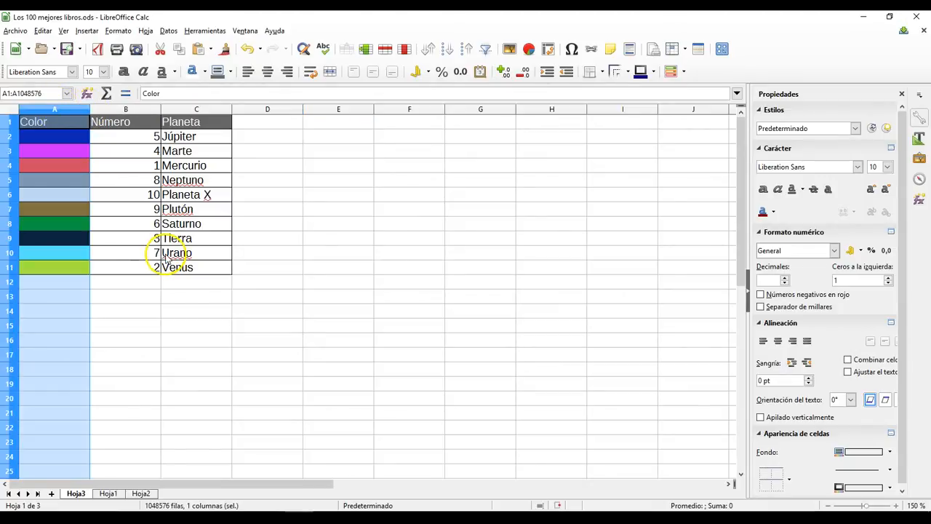
left_click(450, 51)
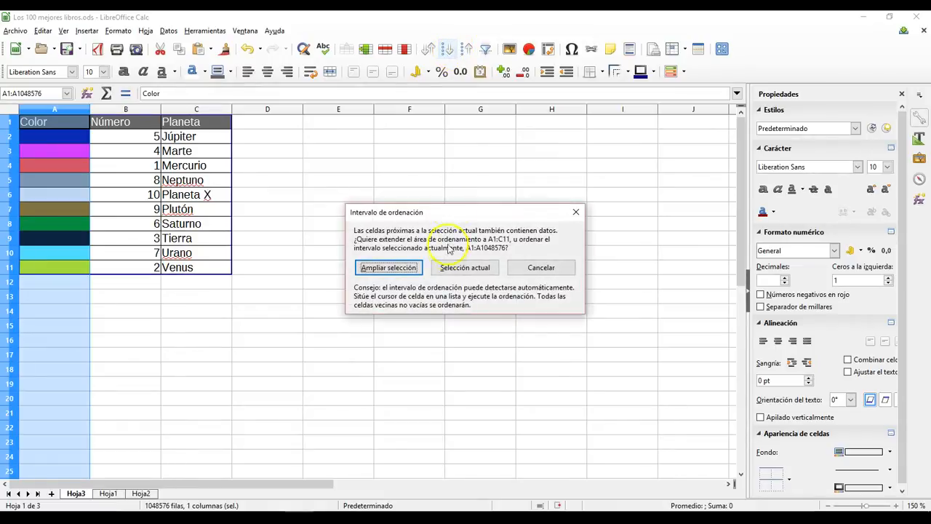
left_click(408, 267)
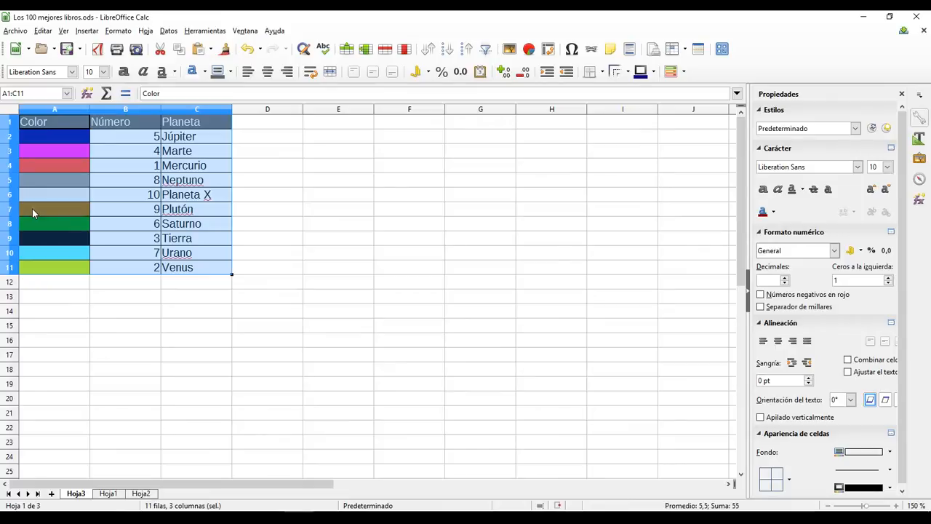
left_click(218, 313)
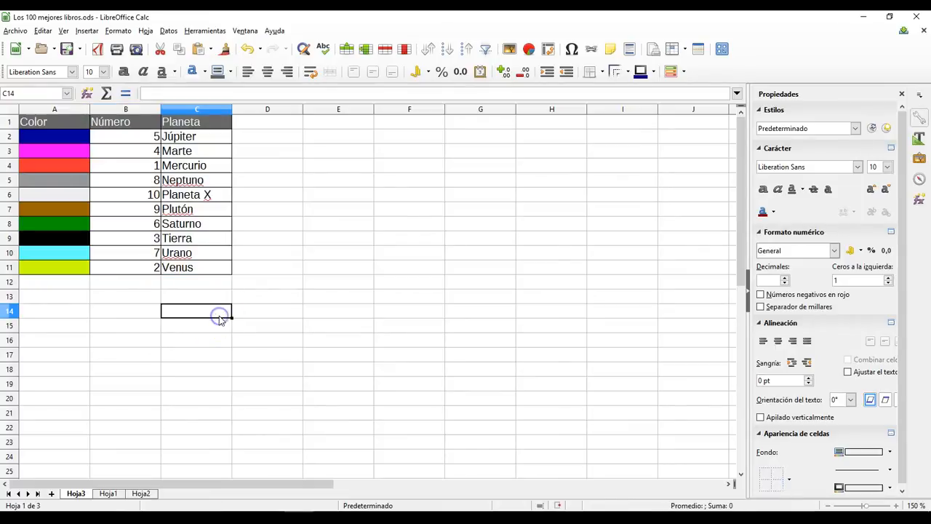
Sort the table by the Número column in ascending order, extending the selection to A1:C11.
left_click(129, 110)
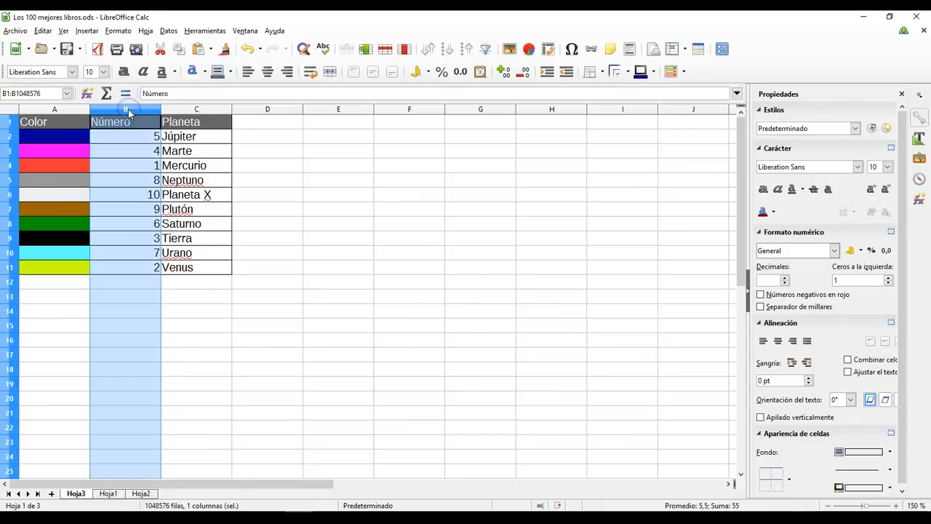
left_click(448, 51)
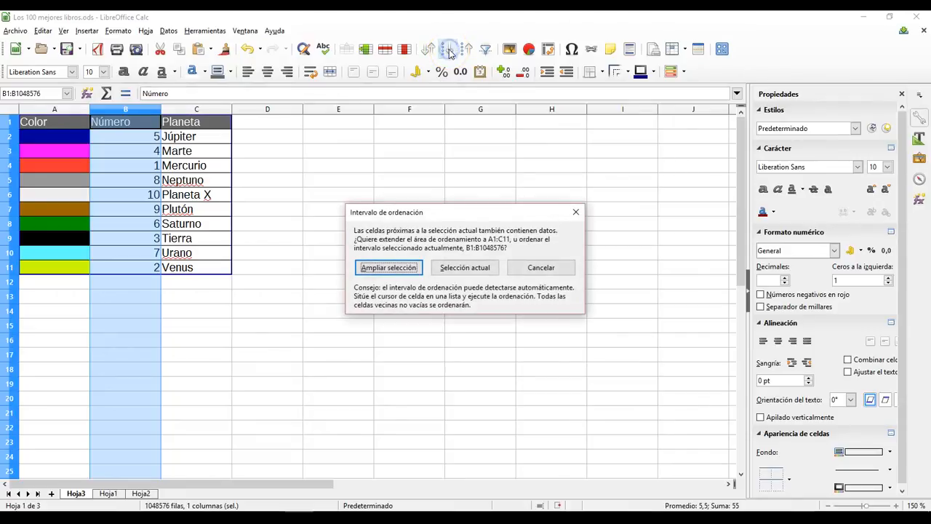
left_click(371, 268)
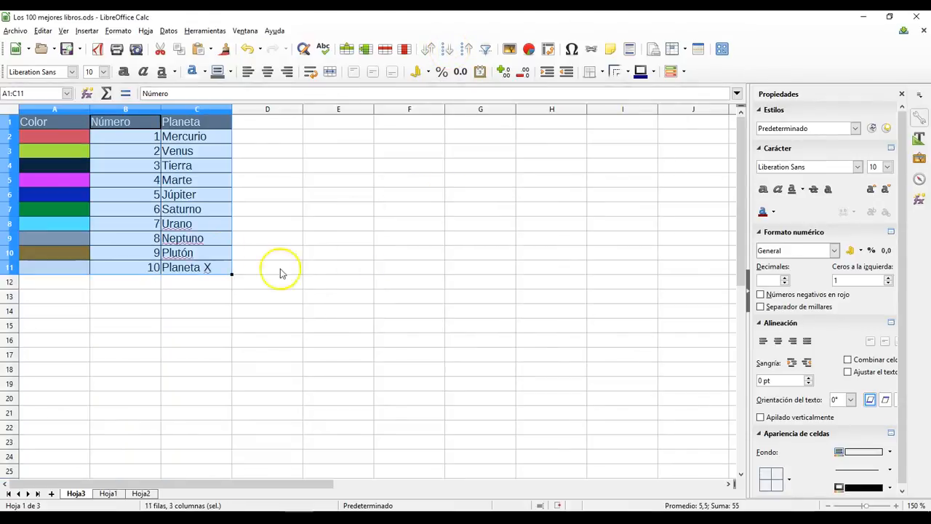
left_click(285, 197)
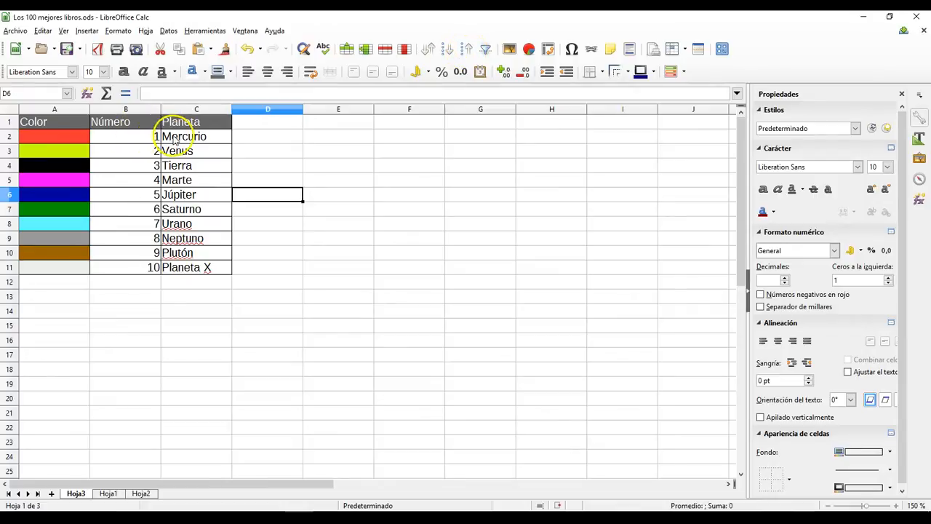
left_click(326, 167)
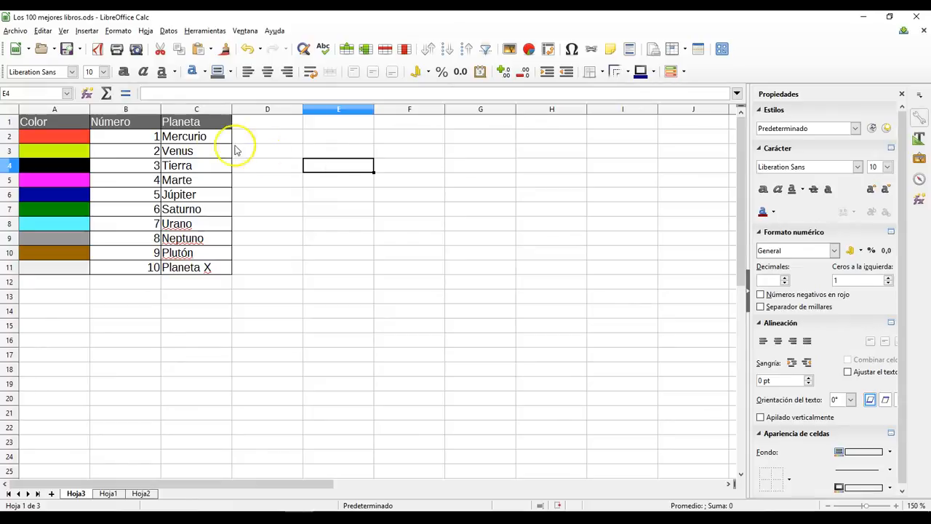
Apply a two-key sort to the extended range A1:C11, with Número as first key and Planeta as second, both ascending.
left_click(131, 115)
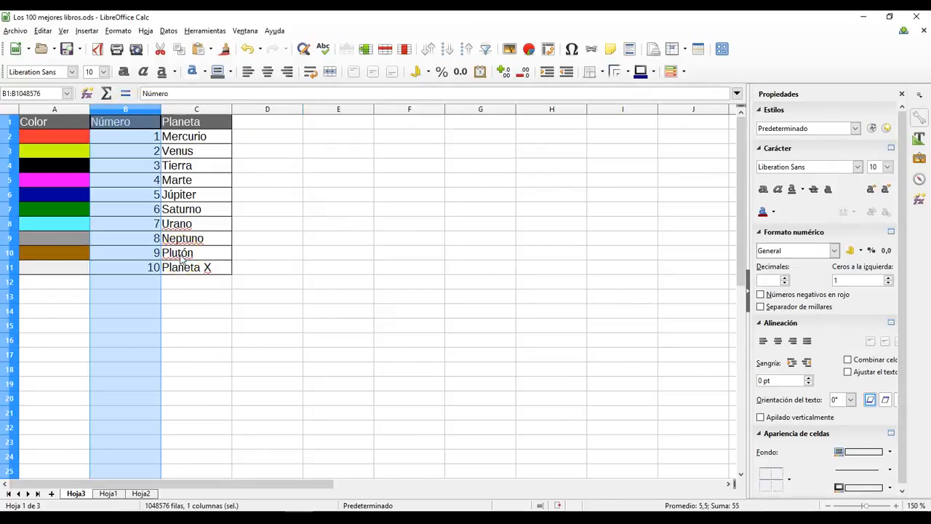
left_click(431, 52)
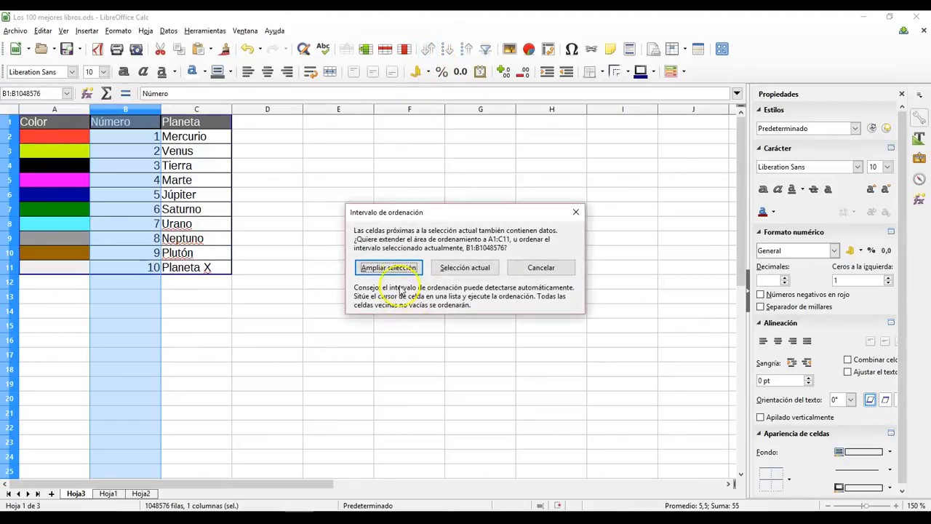
left_click(389, 267)
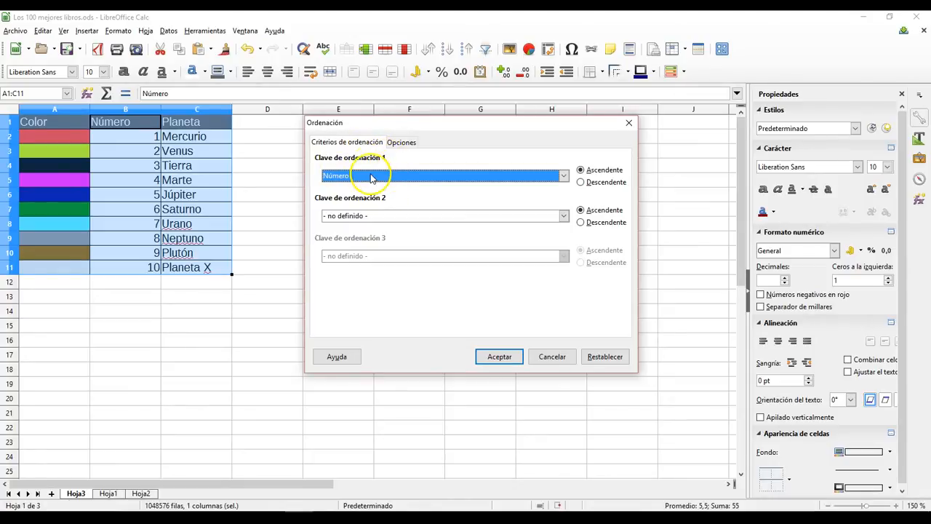
left_click(384, 215)
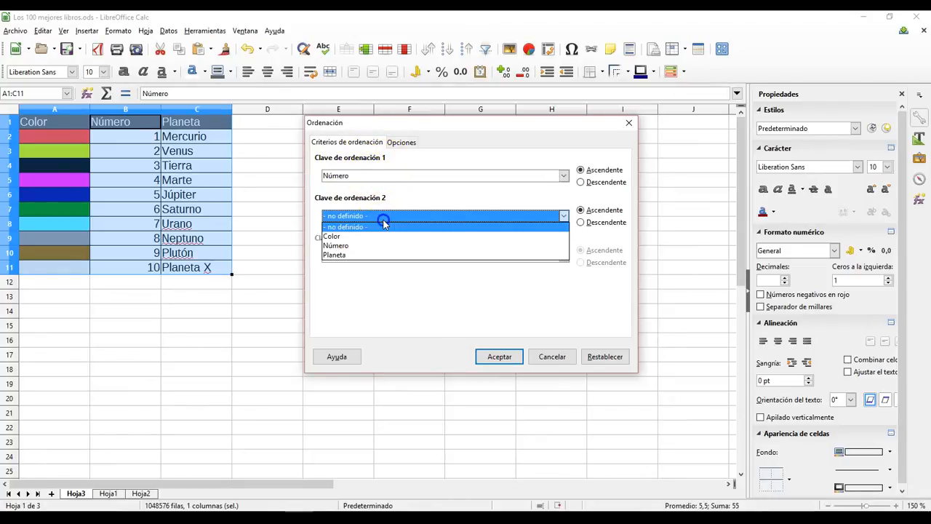
left_click(362, 254)
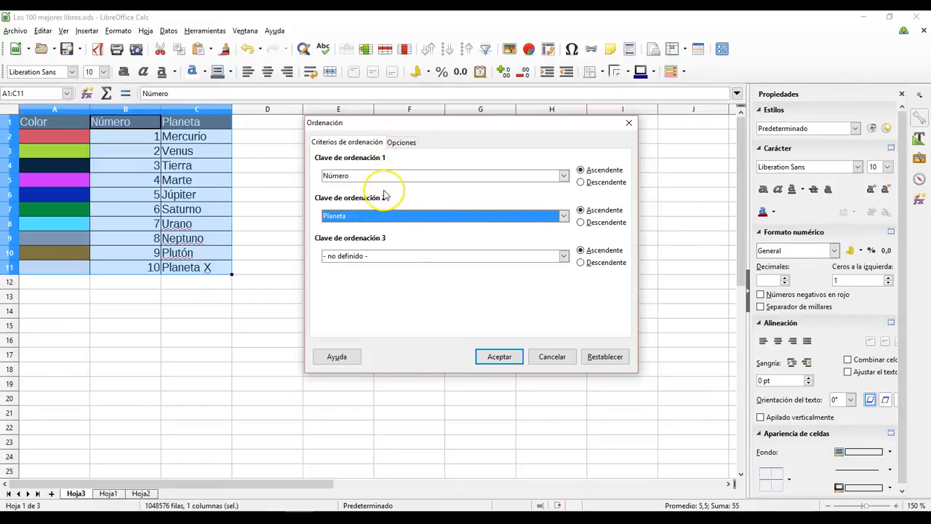
left_click(510, 353)
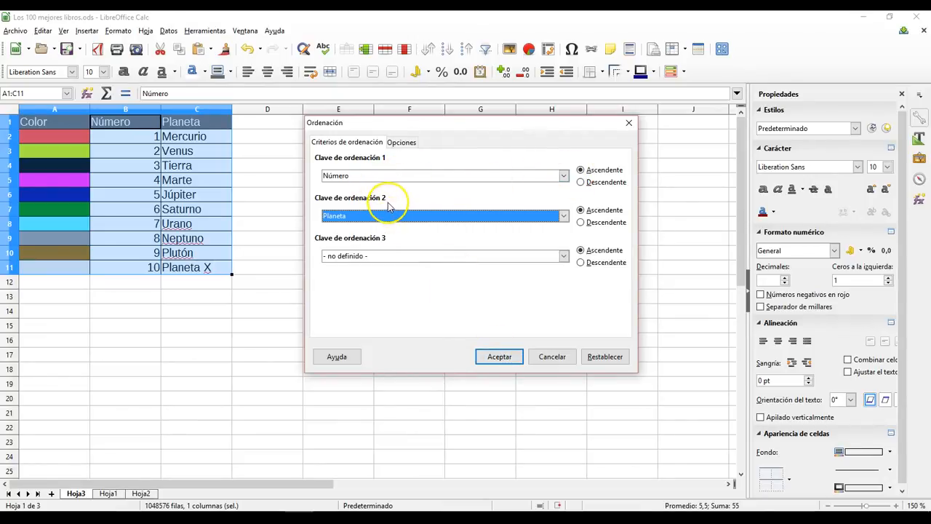
left_click(482, 356)
left_click(443, 356)
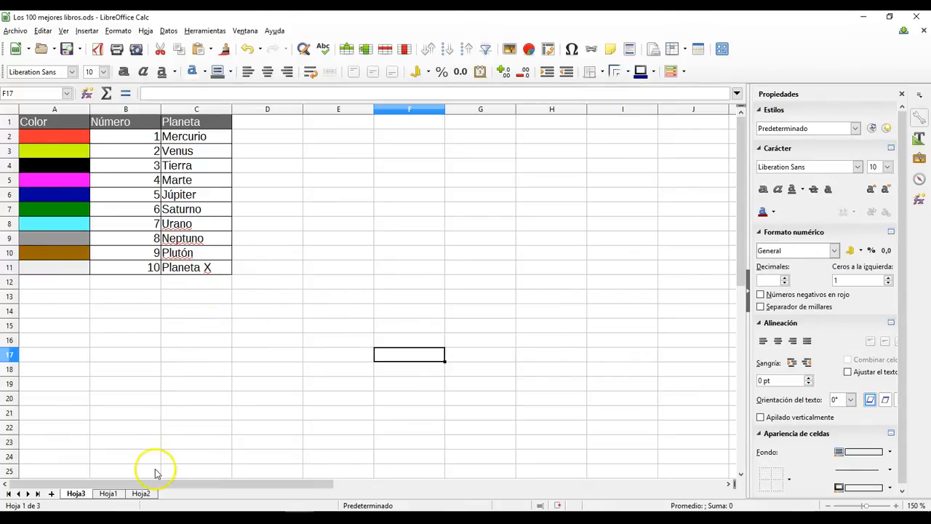
Switch to the Hoja1 sheet and look through the numbered list of 100 books from beginning to end.
left_click(108, 494)
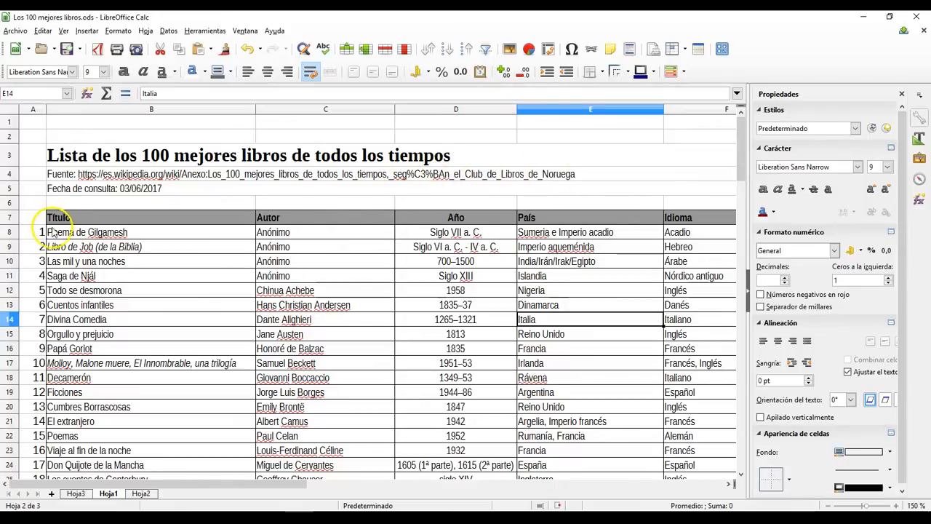
scroll(38, 234, "down", 6)
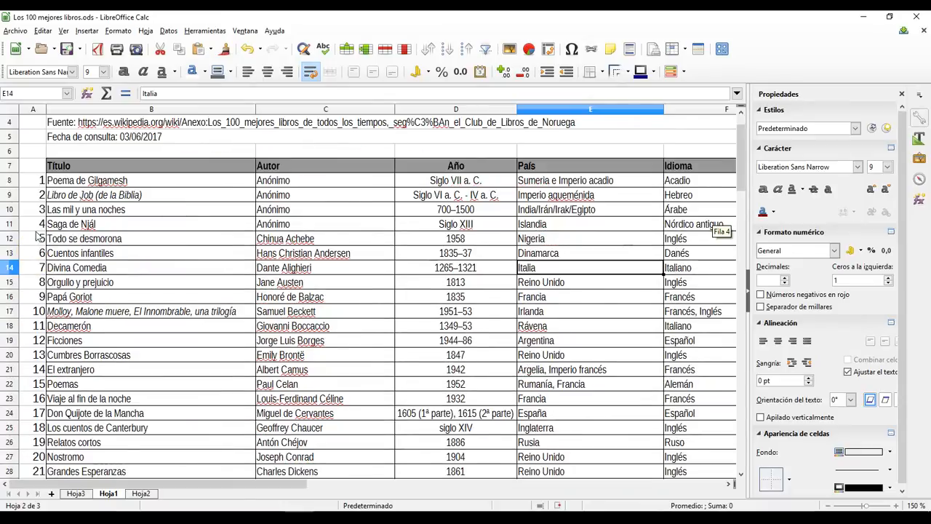
scroll(38, 235, "down", 16)
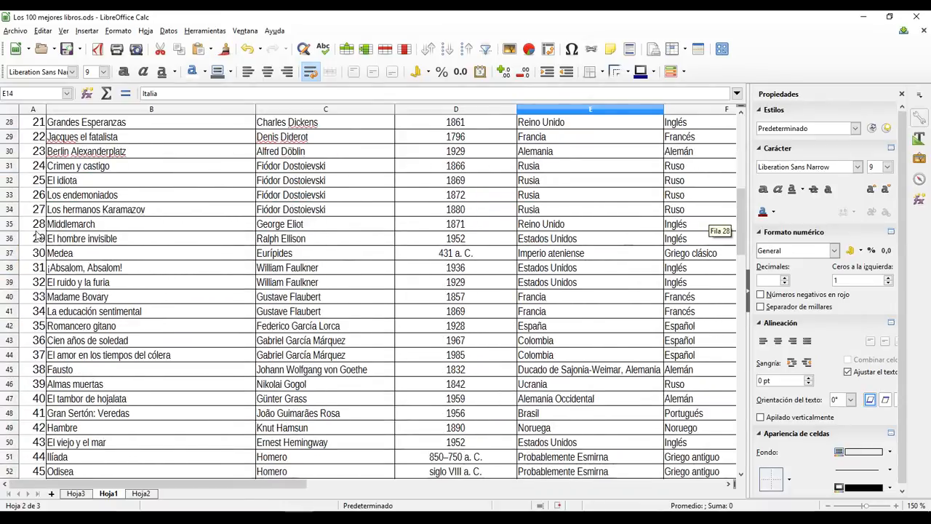
scroll(38, 235, "down", 10)
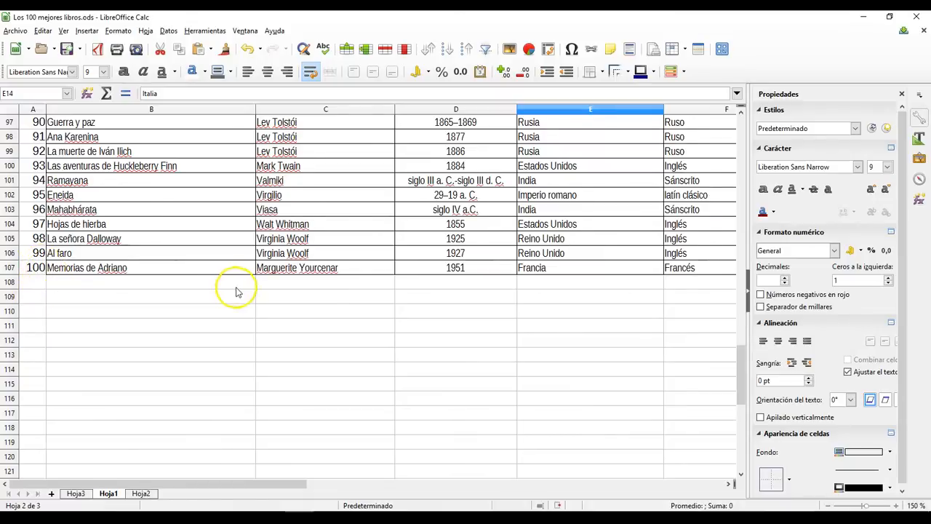
scroll(235, 291, "up", 20)
scroll(235, 291, "up", 12)
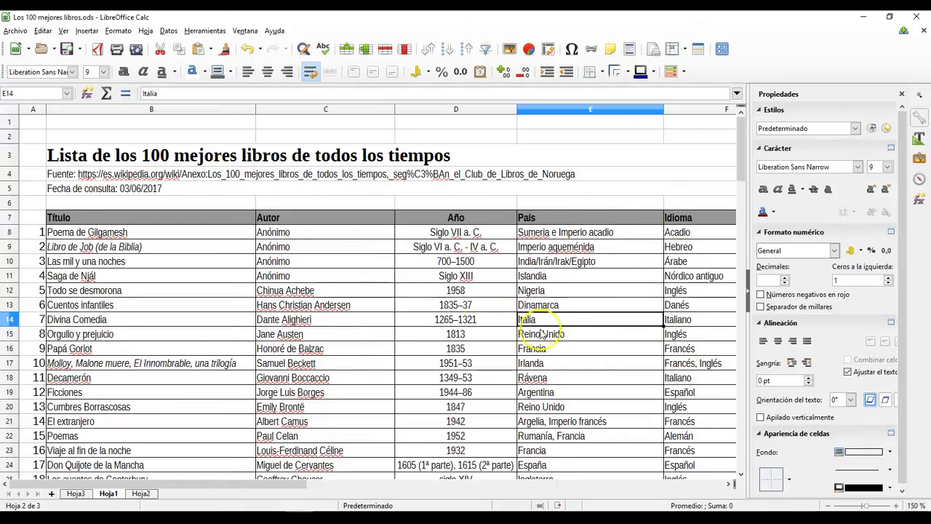
Return to the Hoja3 sheet and select the Número column of the planet table for comparison.
left_click(285, 278)
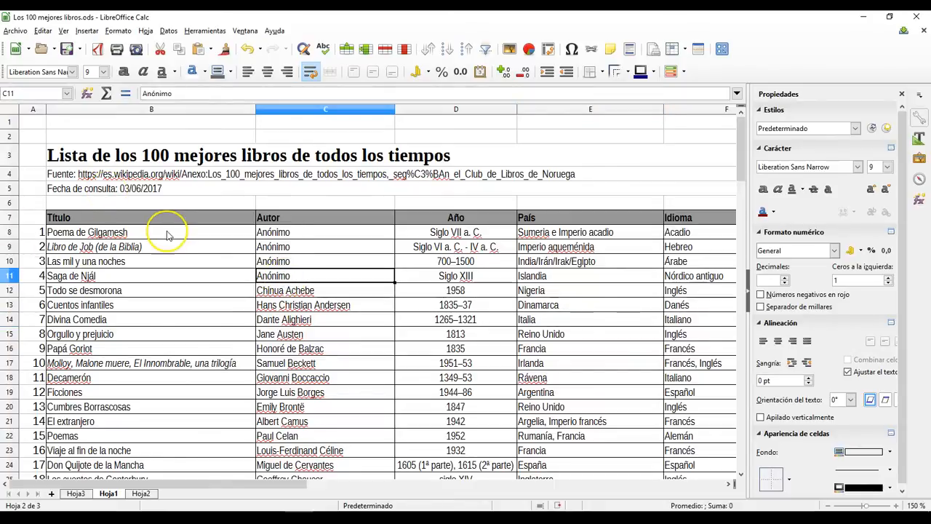
left_click(77, 494)
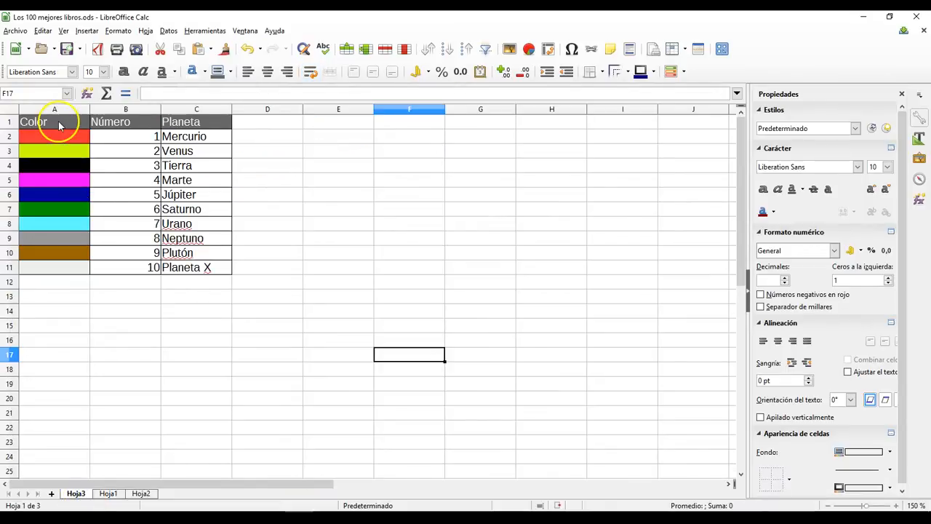
left_click(125, 109)
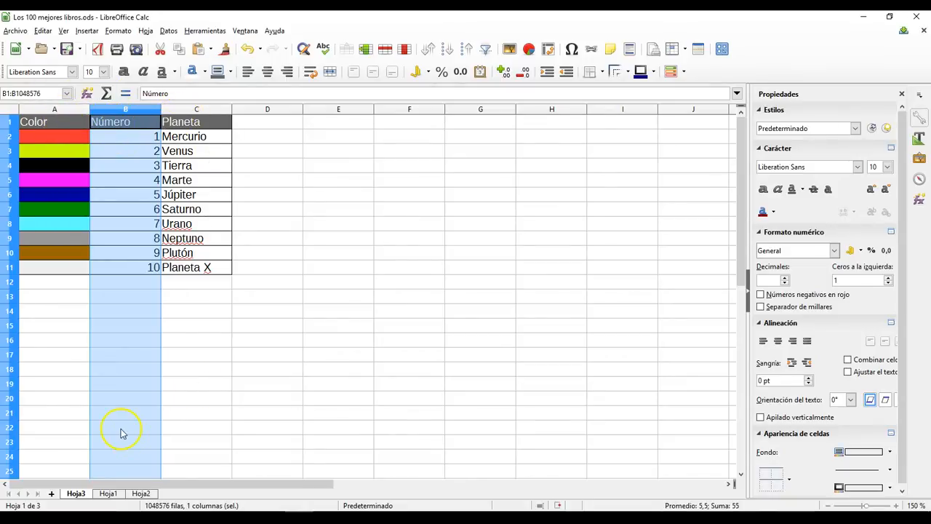
Try to sort the Hoja1 book list by the Autor column in ascending order, extending the selection to A7:F107, and undo it.
left_click(108, 493)
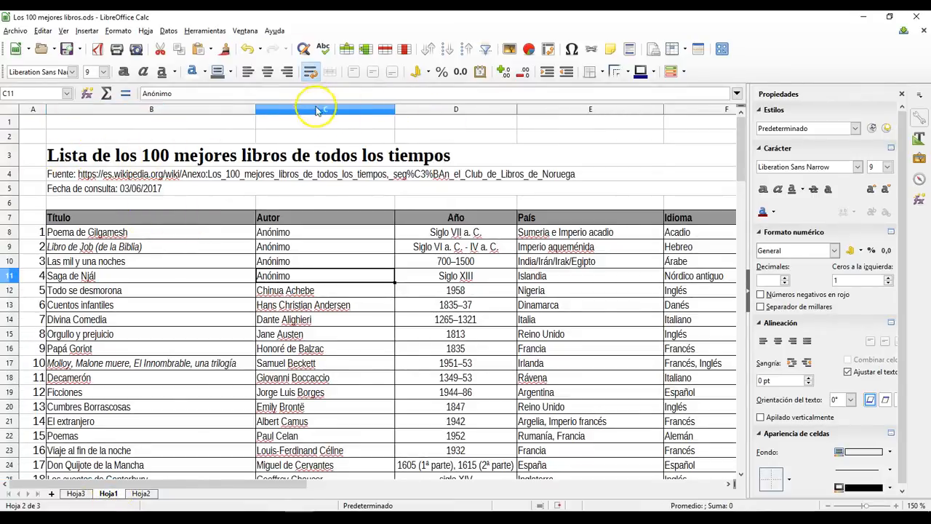
left_click(353, 108)
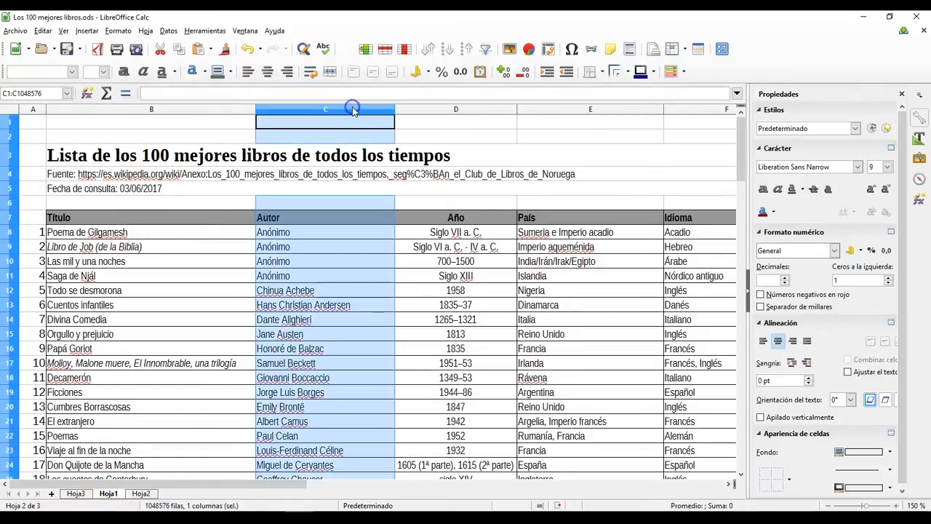
left_click(448, 49)
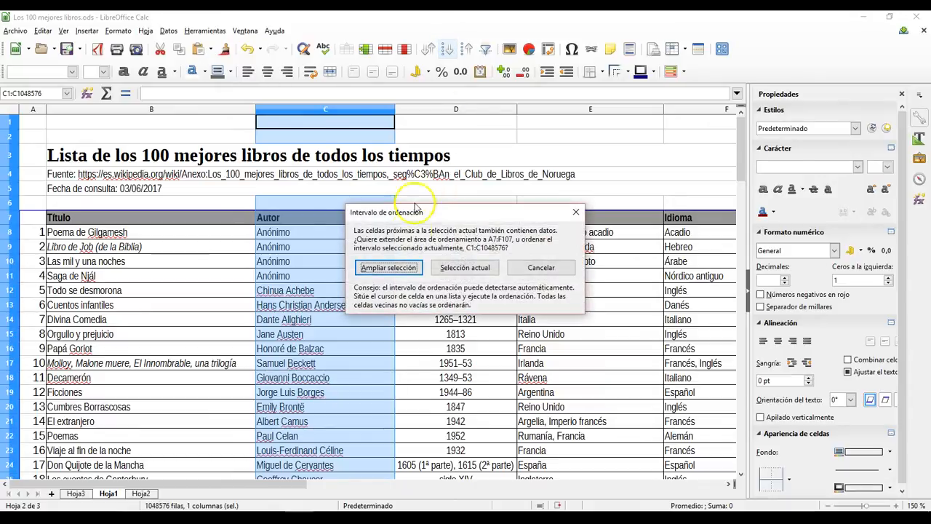
left_click(385, 267)
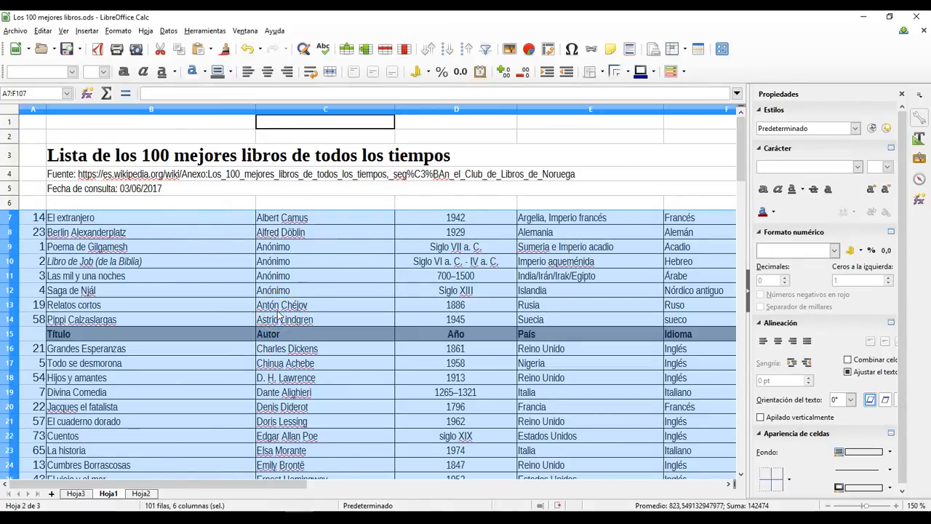
key("ctrl+z")
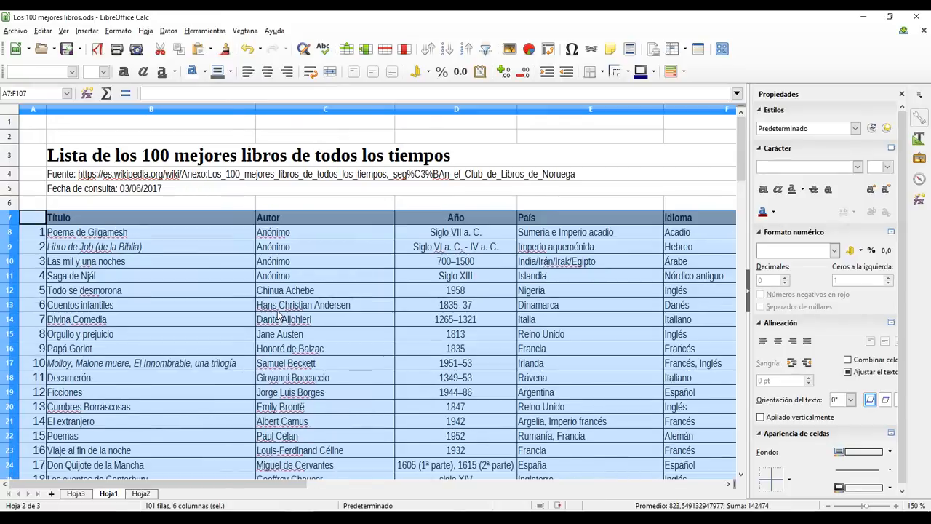
left_click(304, 137)
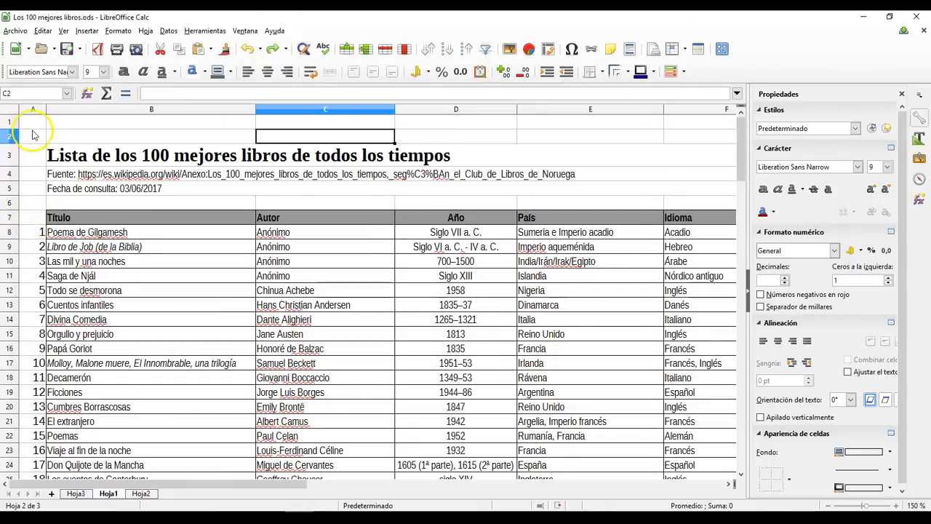
Enter the missing column header "orden" in cell A7 and set its font size to 8.
left_click(33, 217)
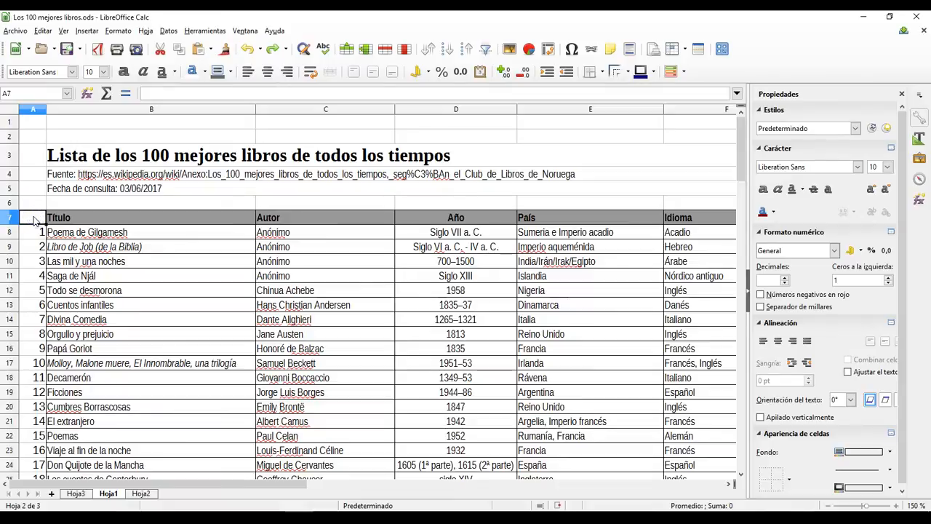
type("orde")
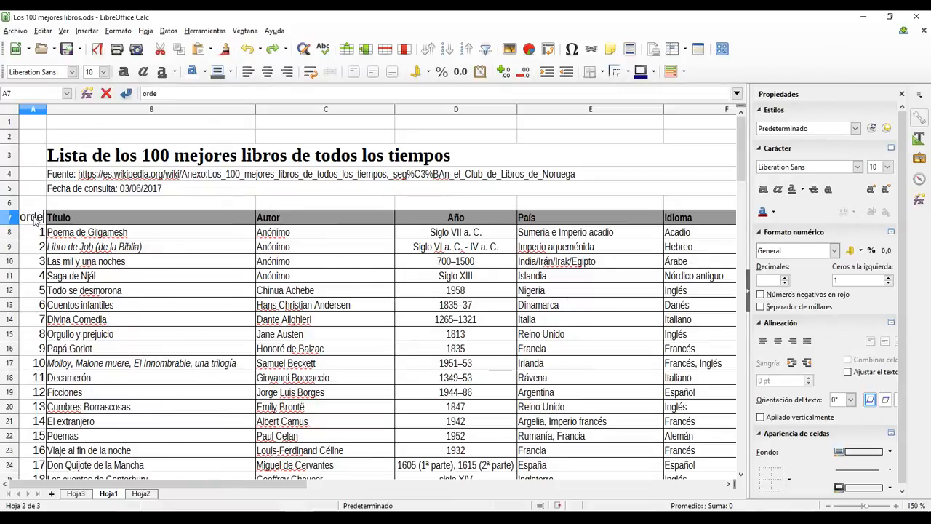
type("n")
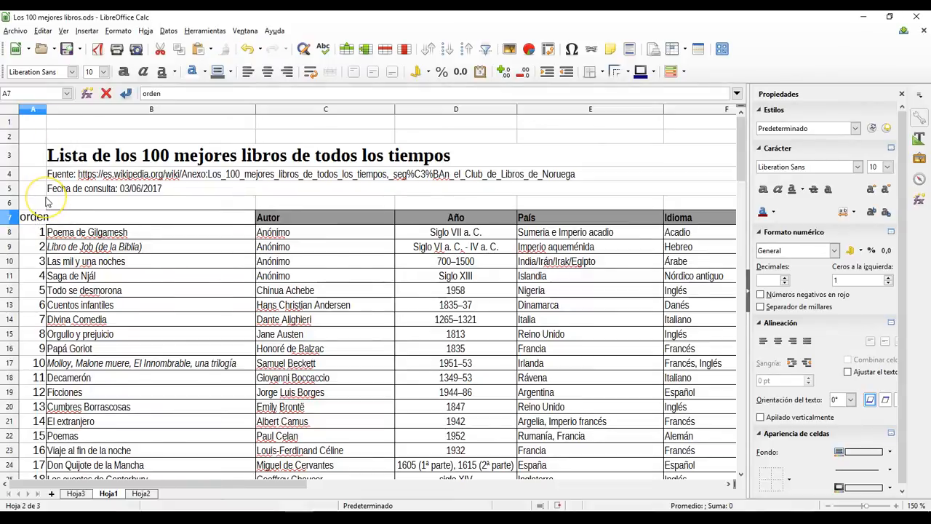
left_click(126, 93)
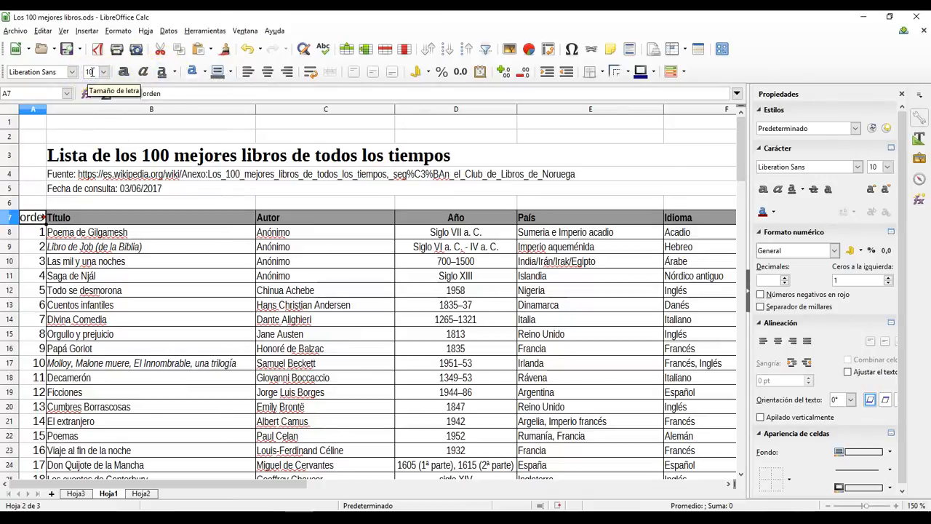
left_click(103, 73)
left_click(94, 104)
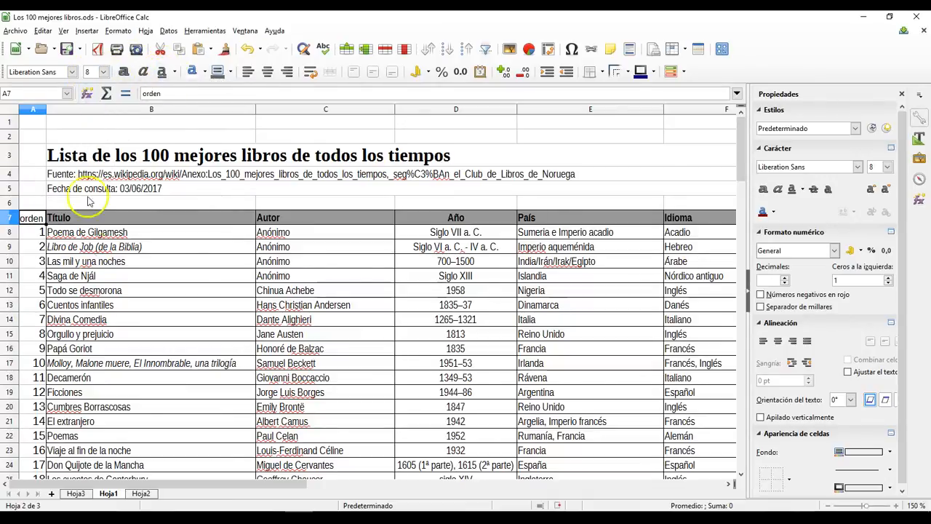
left_click(122, 280)
Format the "orden" header in A7 as bold at font size 7 with a grey background matching the other headers.
left_click(29, 219)
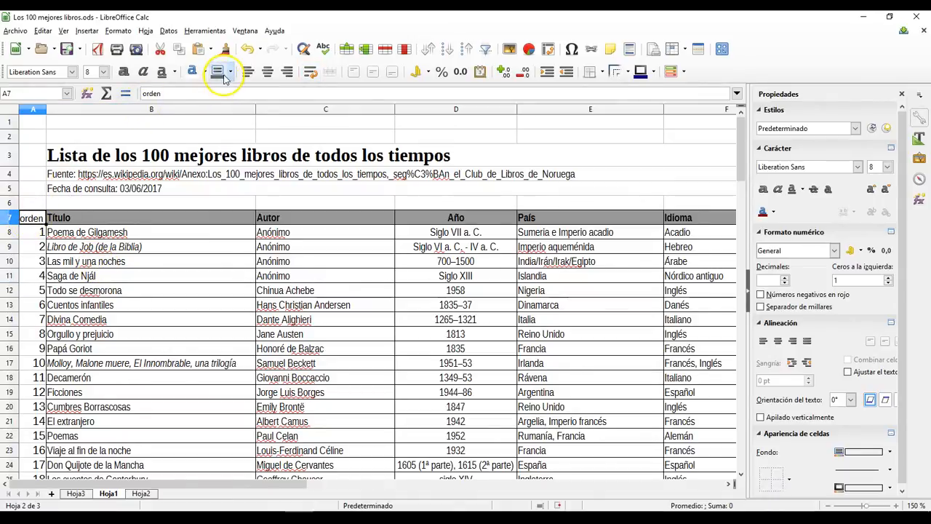
left_click(124, 72)
left_click(88, 73)
type("6")
key("Return")
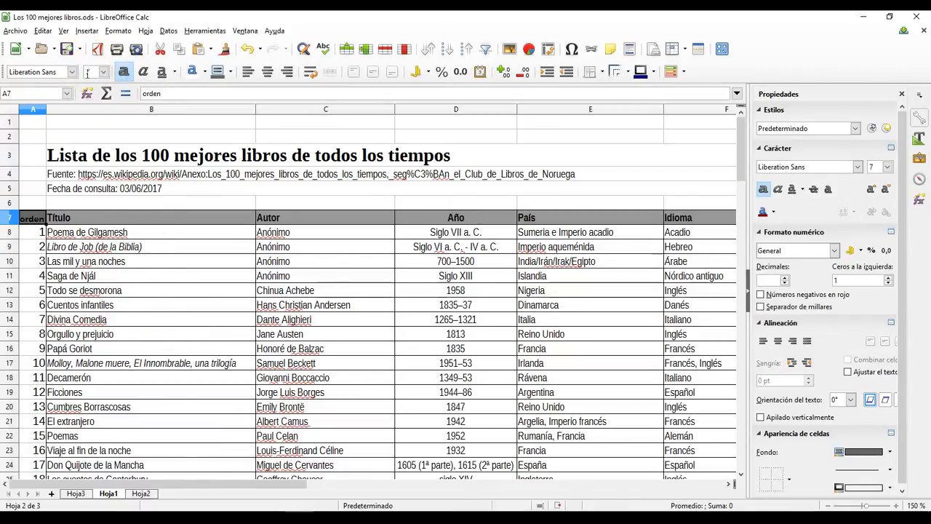
left_click(135, 275)
Select the whole book list including its header row, range A7:F107.
left_click(35, 214)
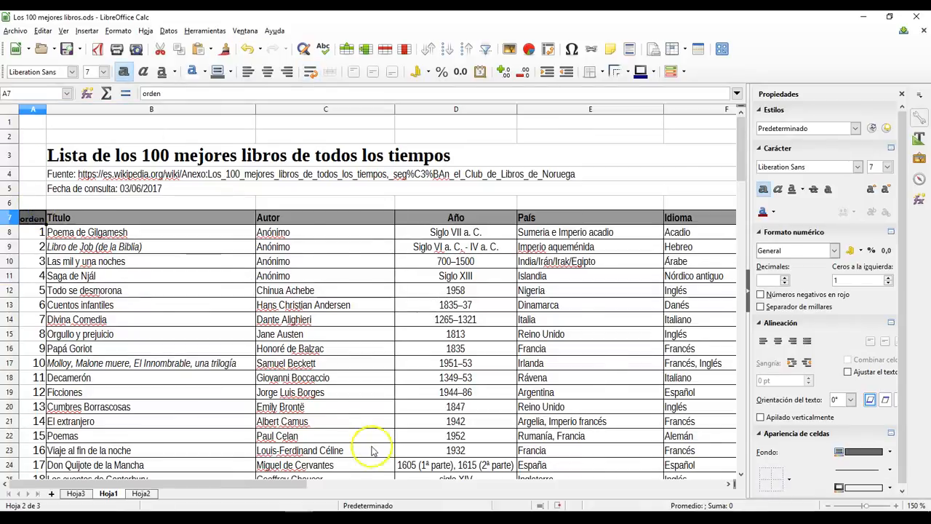
scroll(378, 441, "down", 18)
scroll(379, 438, "down", 14)
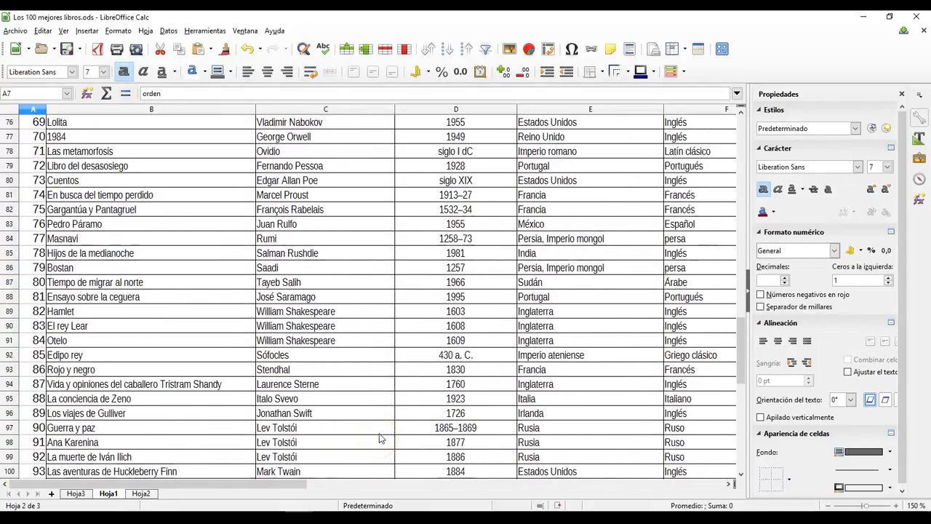
left_click(710, 272, "shift")
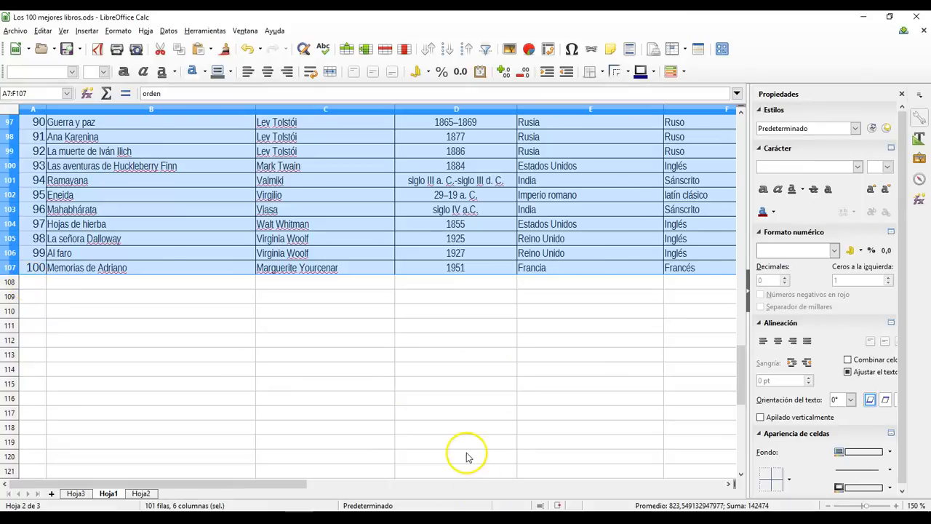
Sort the selected book list by Título as the first key in ascending order, and undo the sort.
scroll(468, 456, "up", 16)
scroll(467, 457, "up", 16)
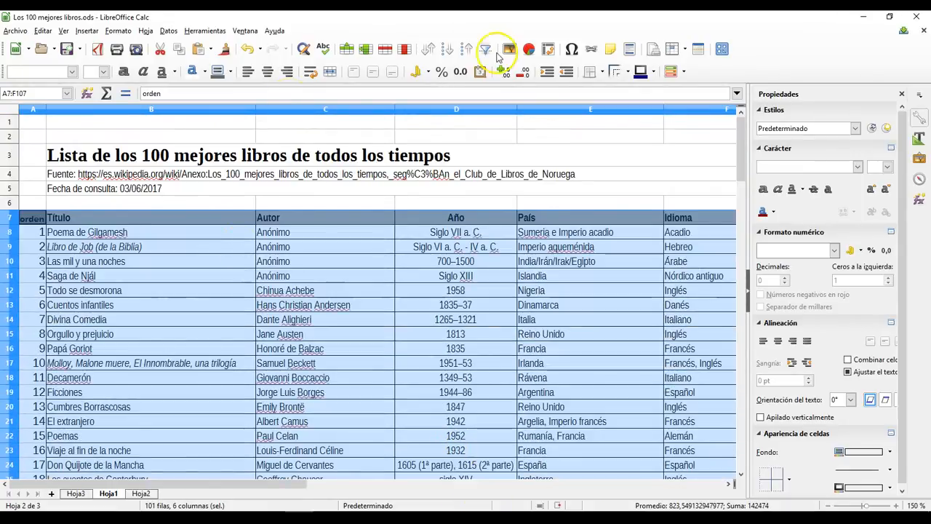
left_click(430, 49)
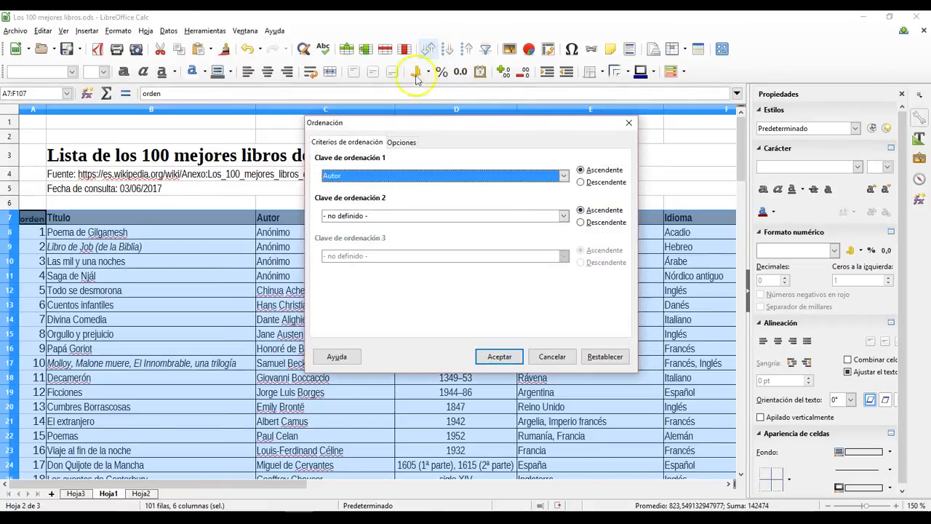
left_click_drag(388, 123, 534, 99)
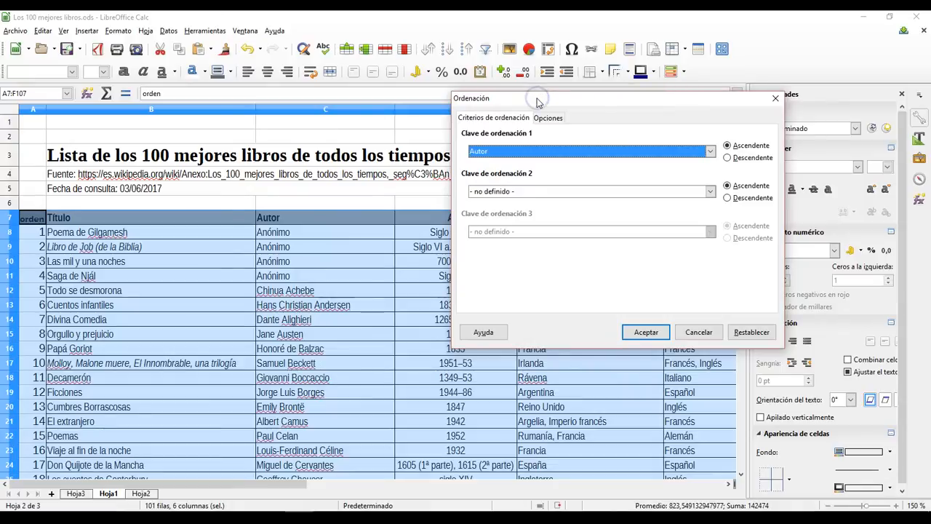
left_click(515, 151)
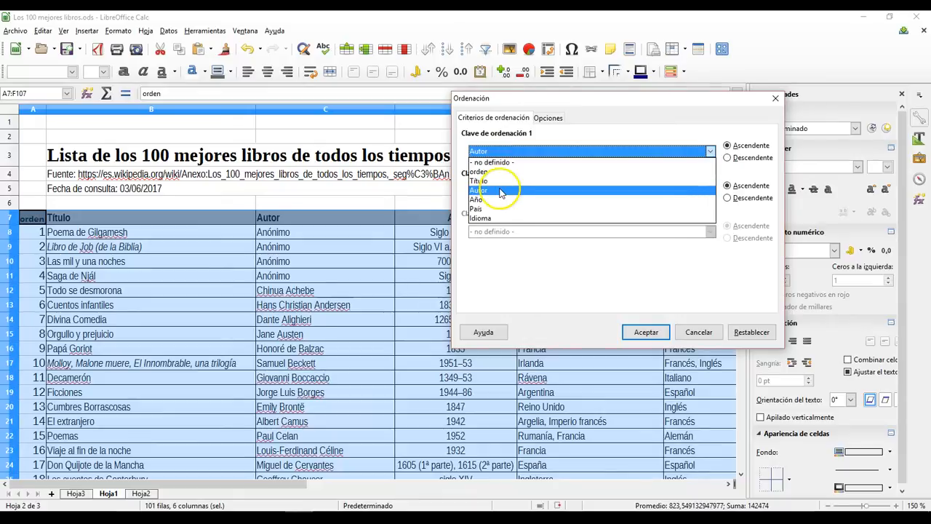
left_click(497, 182)
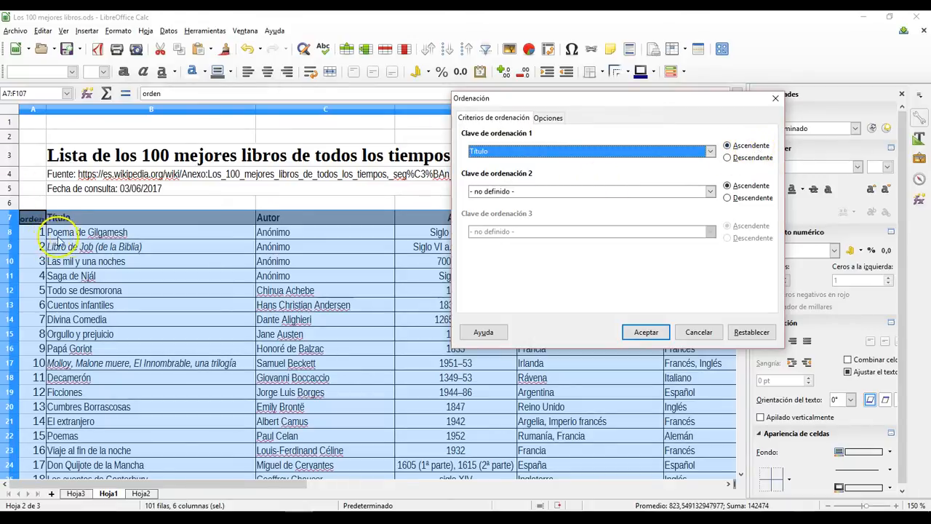
left_click(635, 333)
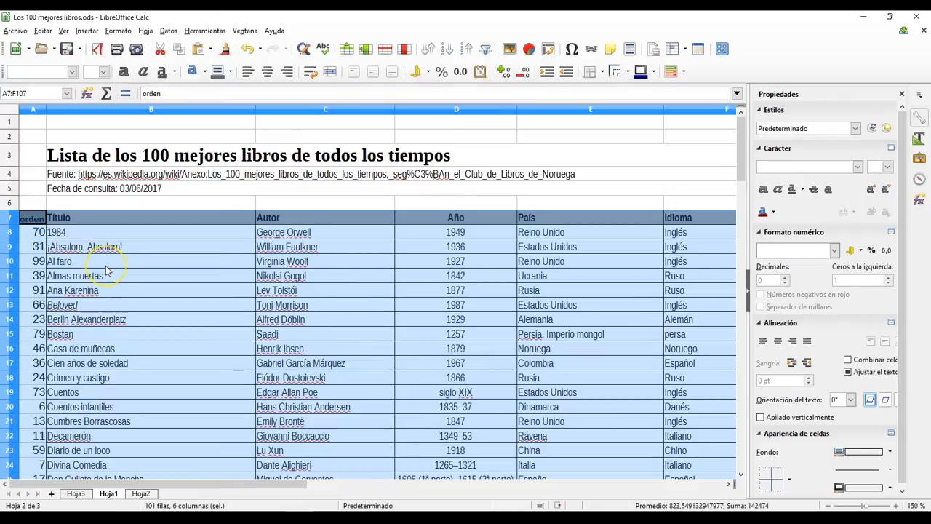
key("ctrl+z")
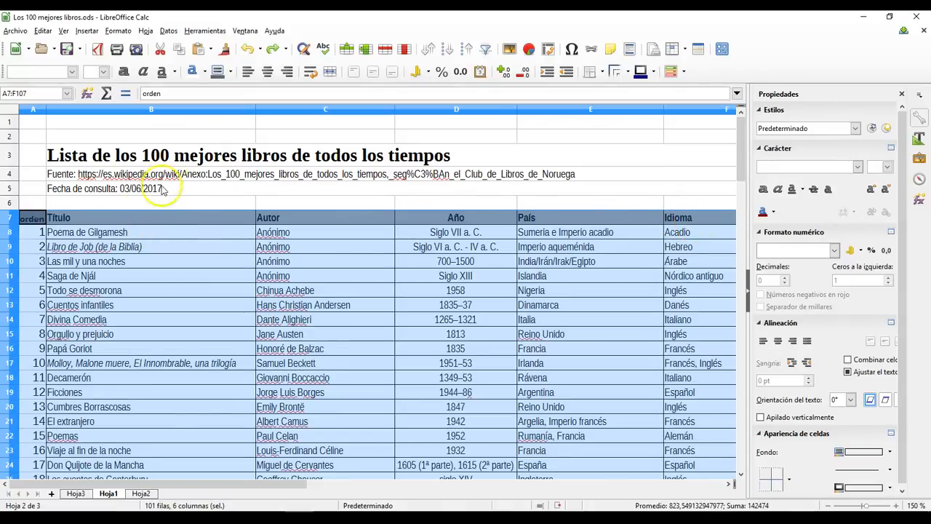
Sort the selected book list by Idioma in ascending order, review the language groups, and undo the sort.
left_click(429, 51)
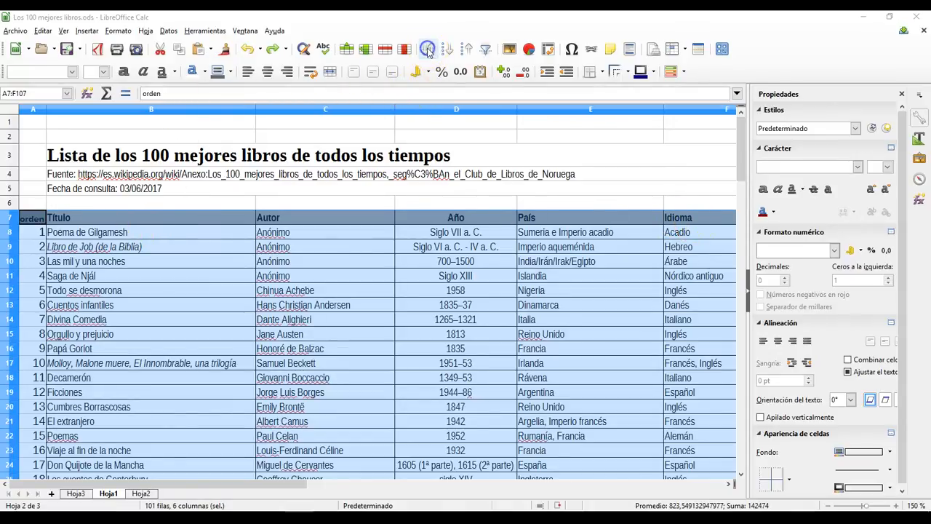
left_click(494, 153)
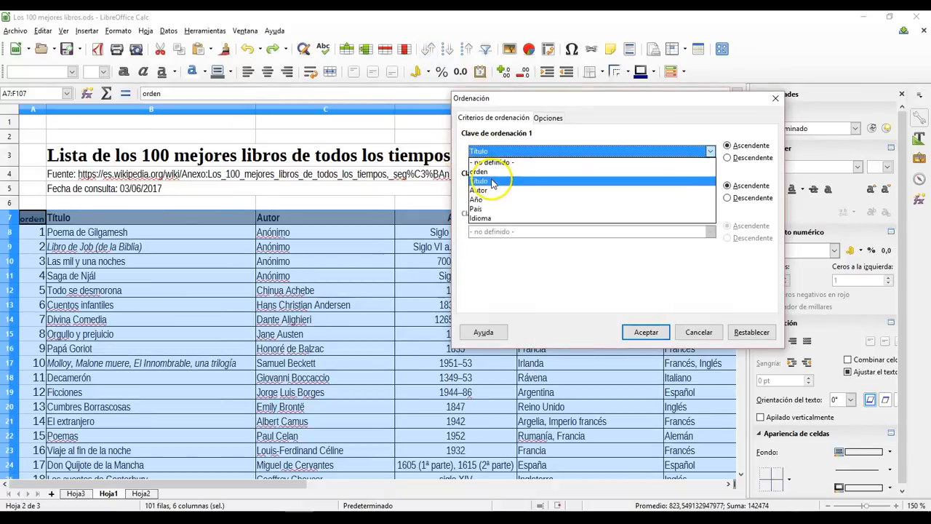
left_click(490, 219)
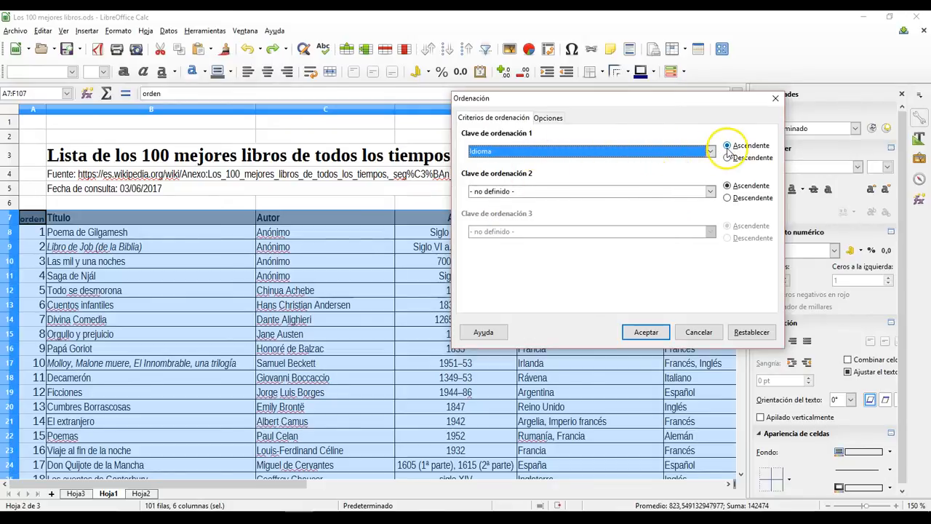
left_click(646, 332)
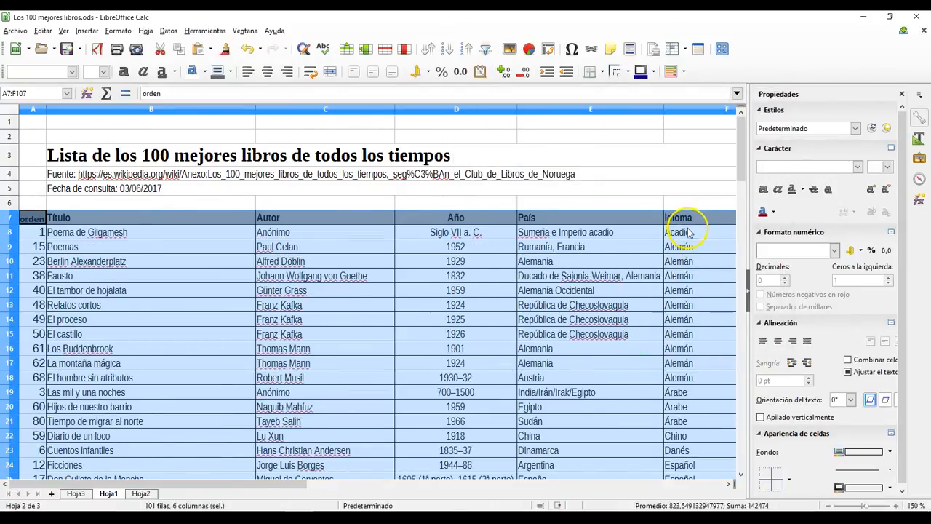
scroll(696, 244, "down", 2)
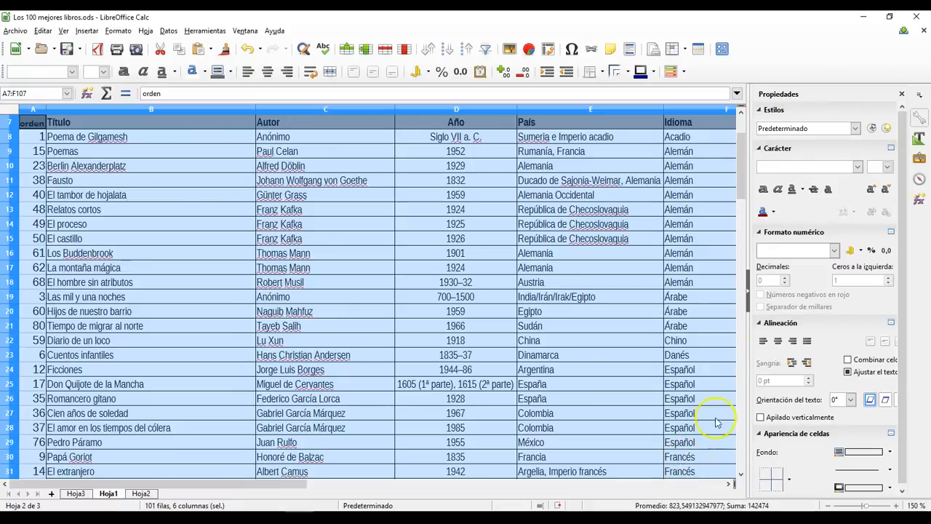
left_click_drag(743, 176, 743, 148)
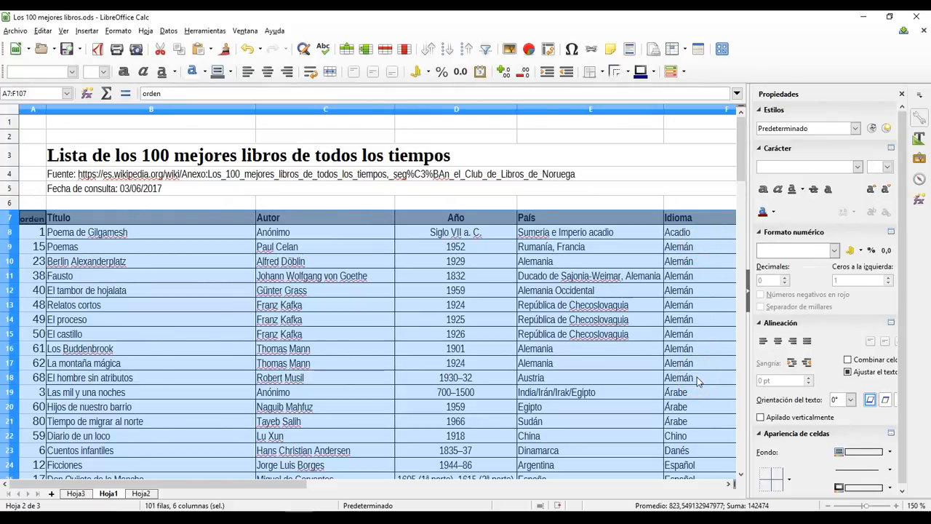
key("ctrl+z")
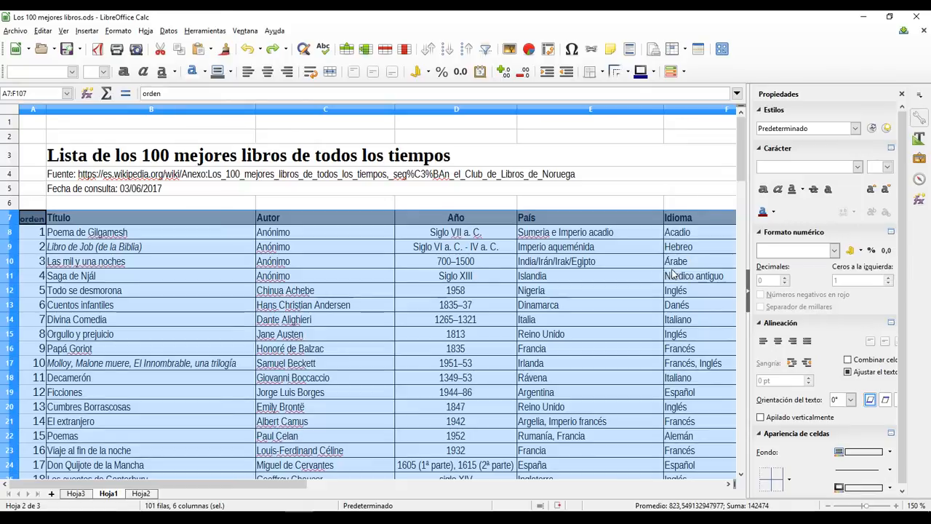
Sort the selected book list by Idioma as the first key and País as the second, both in ascending order.
left_click(429, 55)
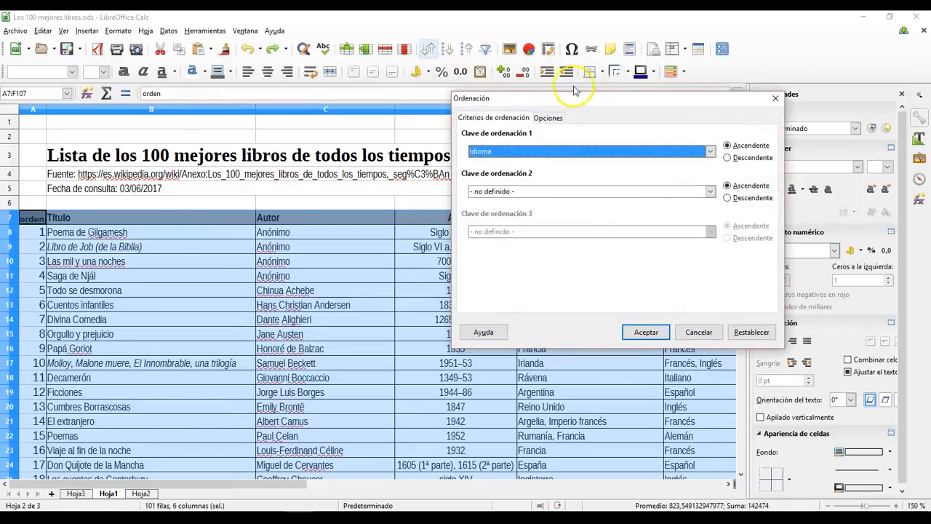
left_click_drag(540, 97, 241, 93)
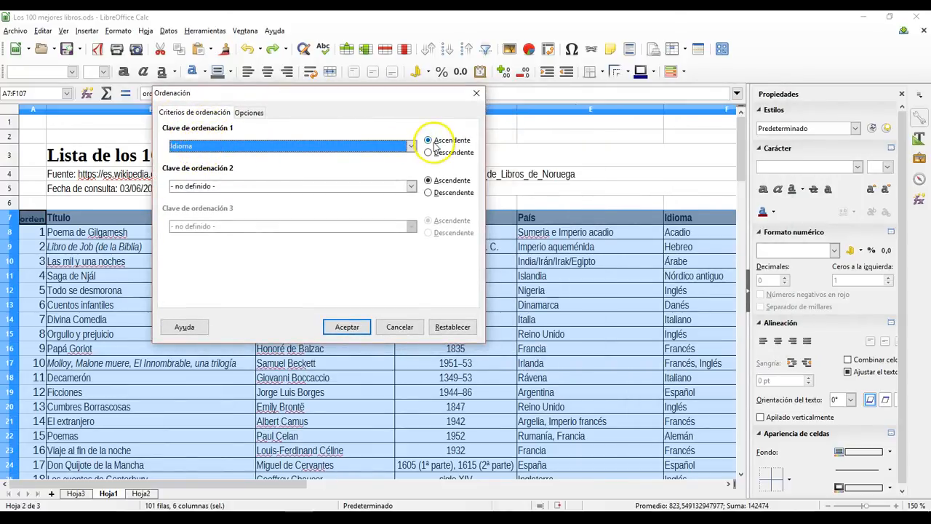
left_click(411, 188)
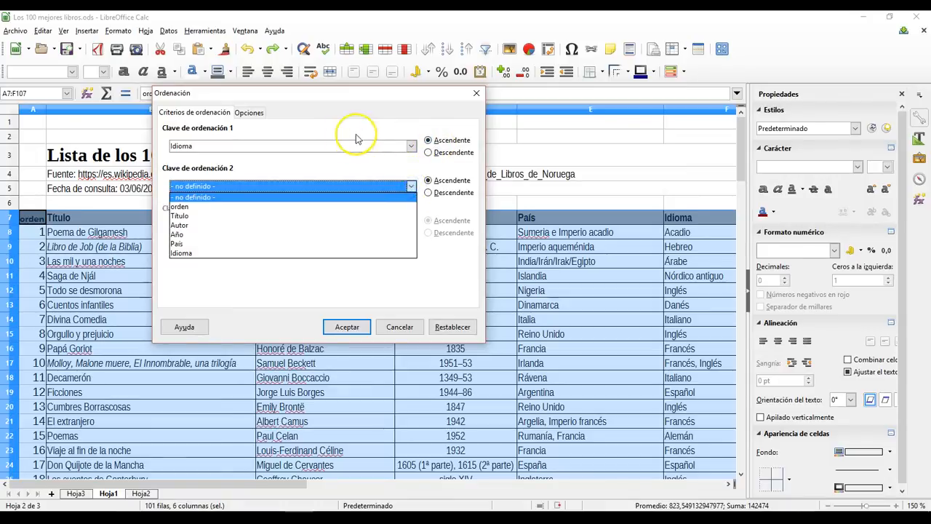
left_click(262, 245)
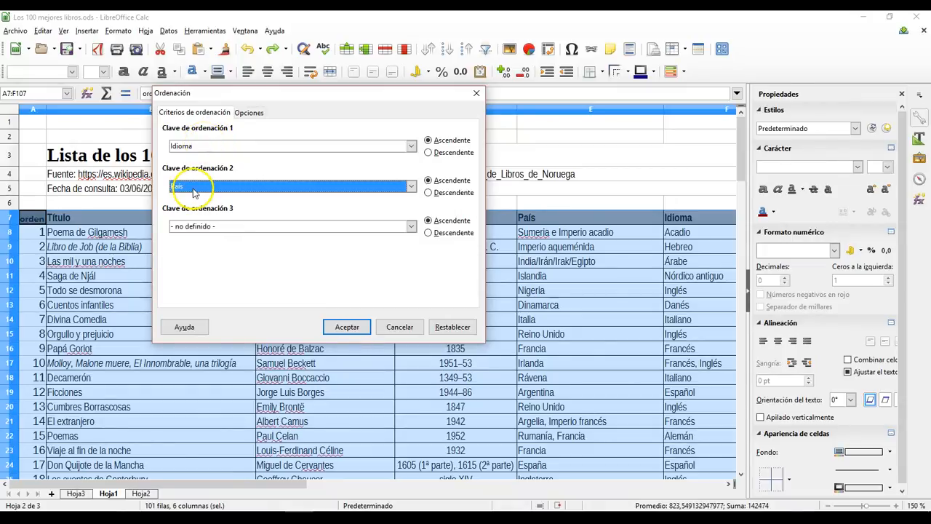
left_click(342, 325)
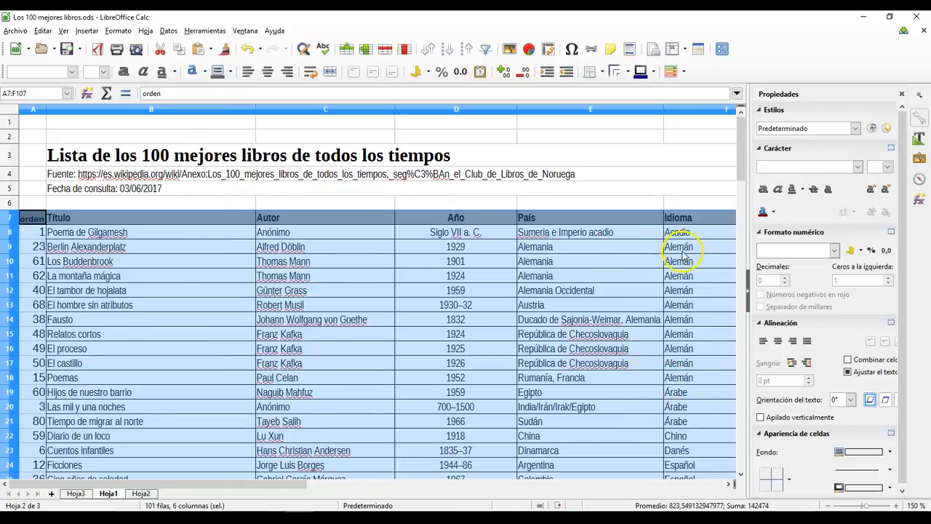
Sort only the German-language rows, A9:F18, by Columna F in ascending order and Columna E in descending order.
left_click(38, 248)
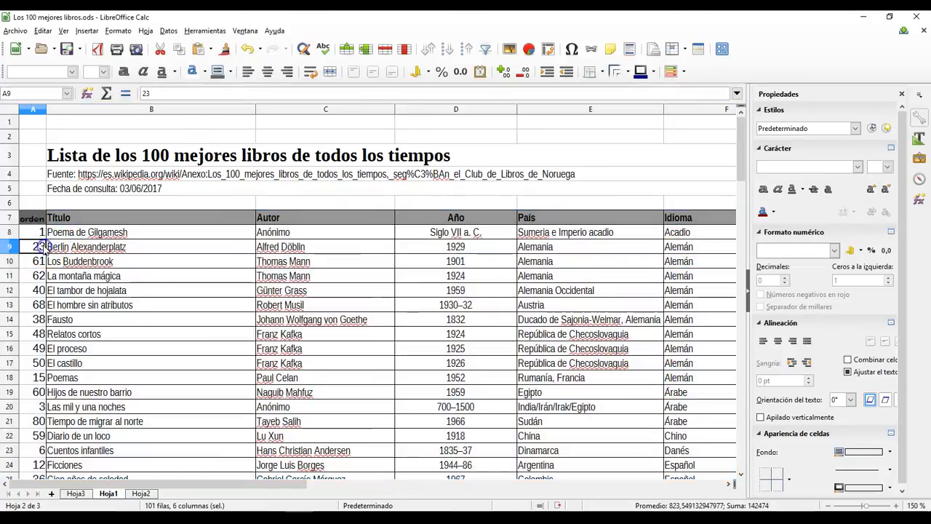
left_click(703, 383, "shift")
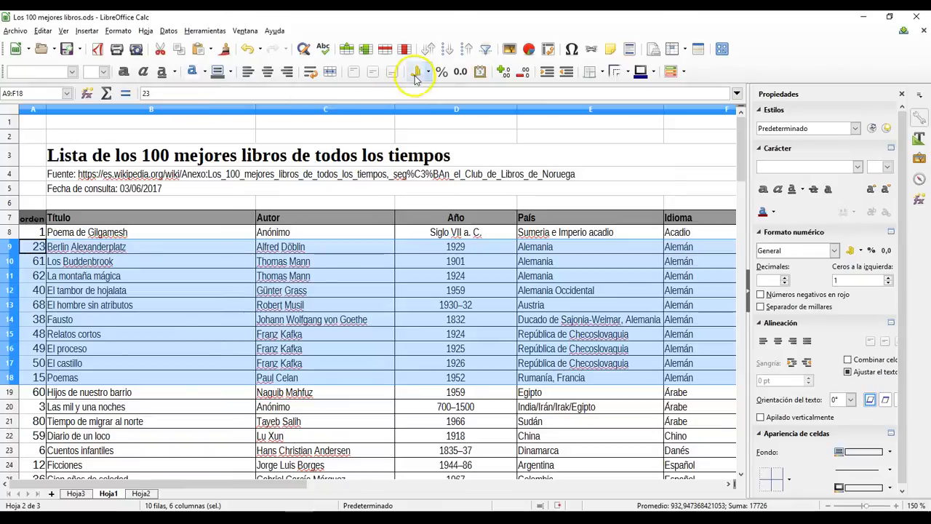
left_click(430, 53)
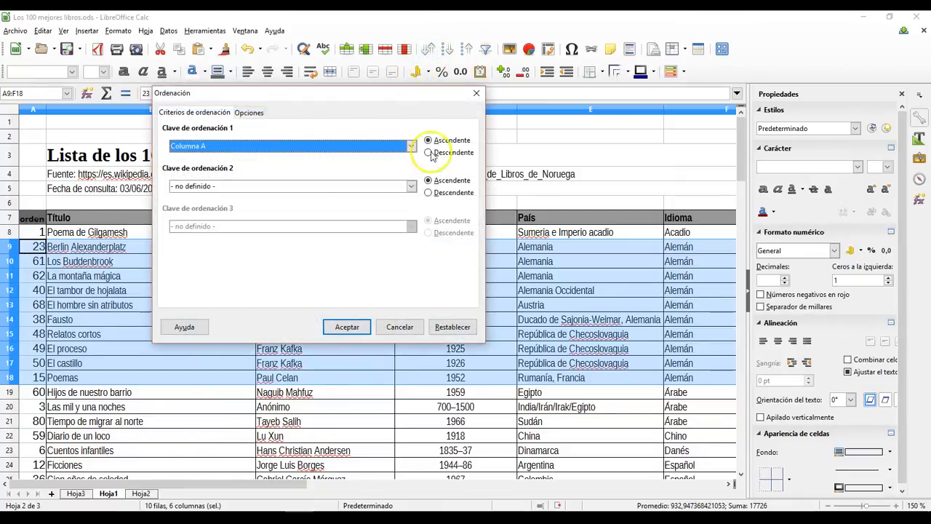
left_click(233, 145)
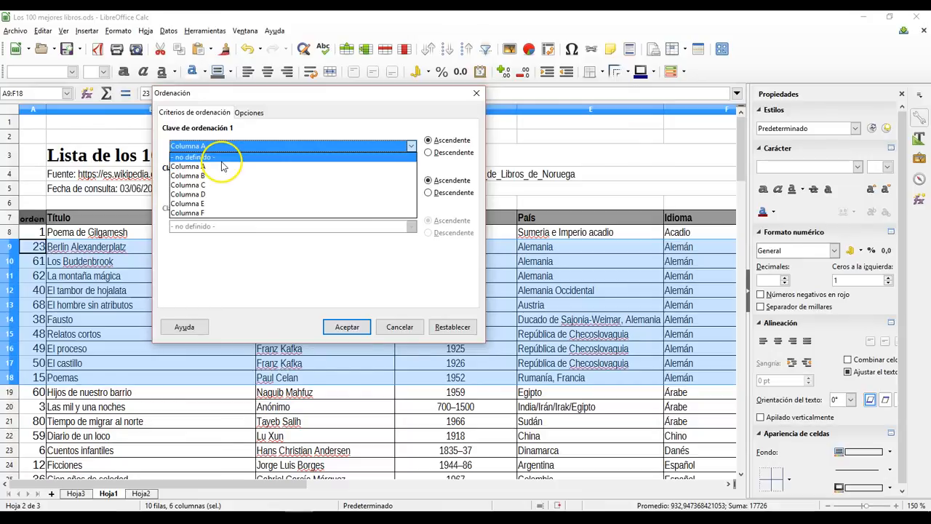
left_click(191, 213)
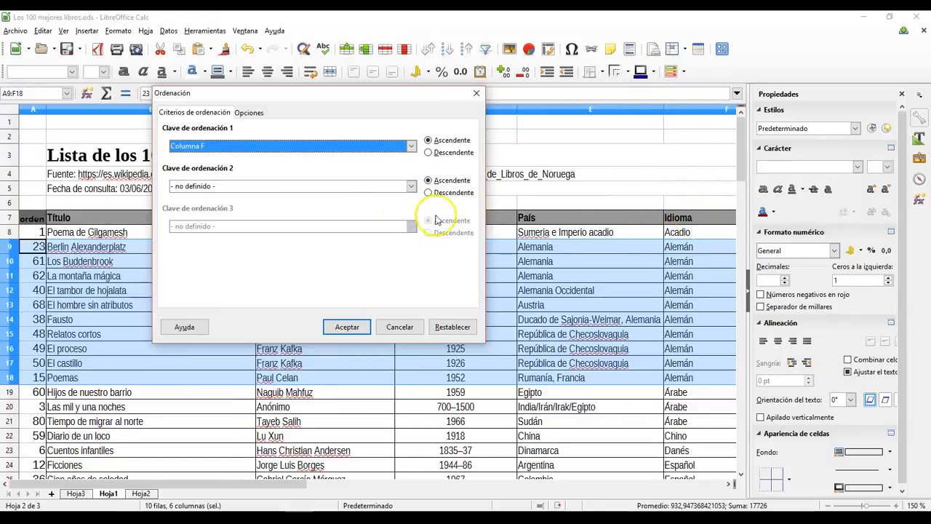
left_click(322, 186)
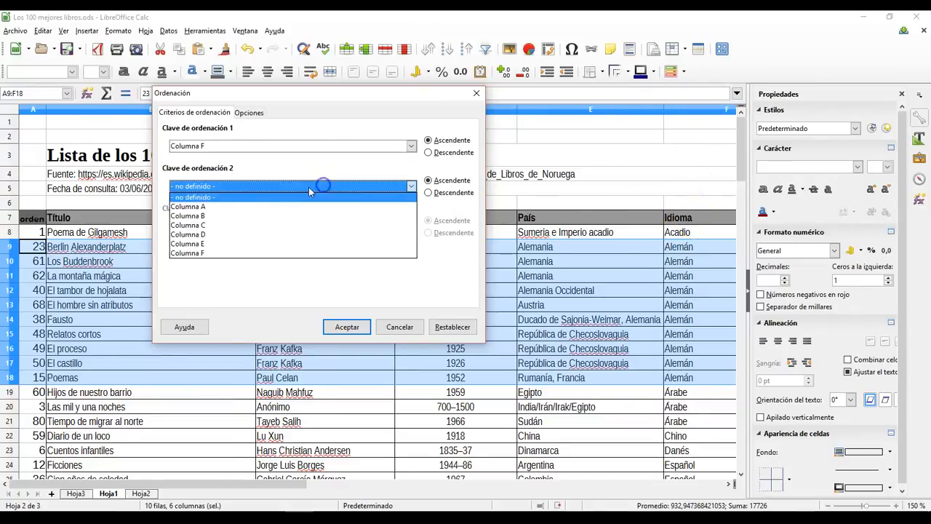
left_click(209, 245)
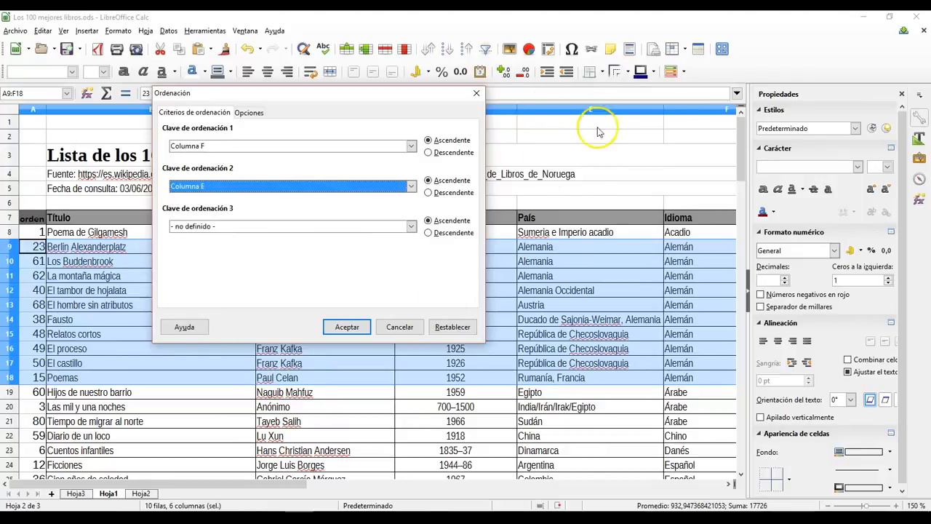
left_click(429, 193)
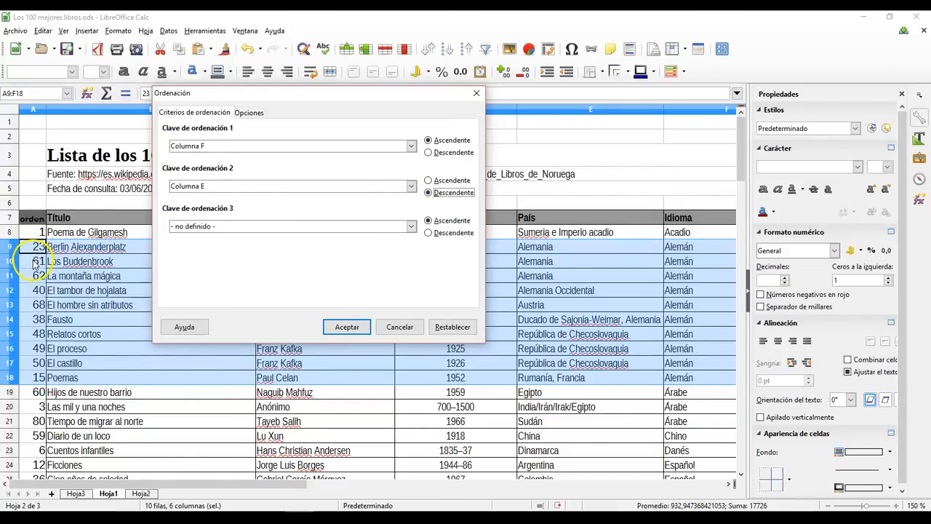
left_click(347, 331)
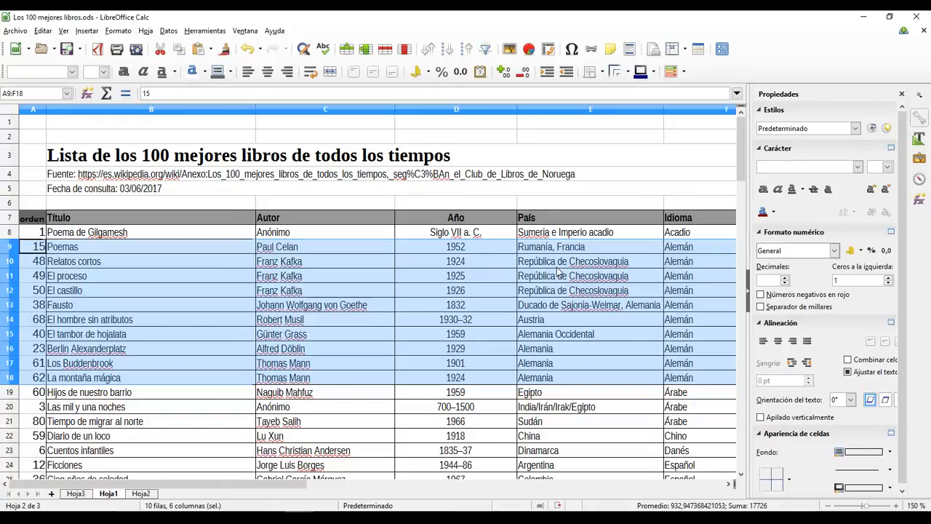
Undo the sort of the German-language rows and the sort of the whole list, and clear the selection.
key("ctrl+z")
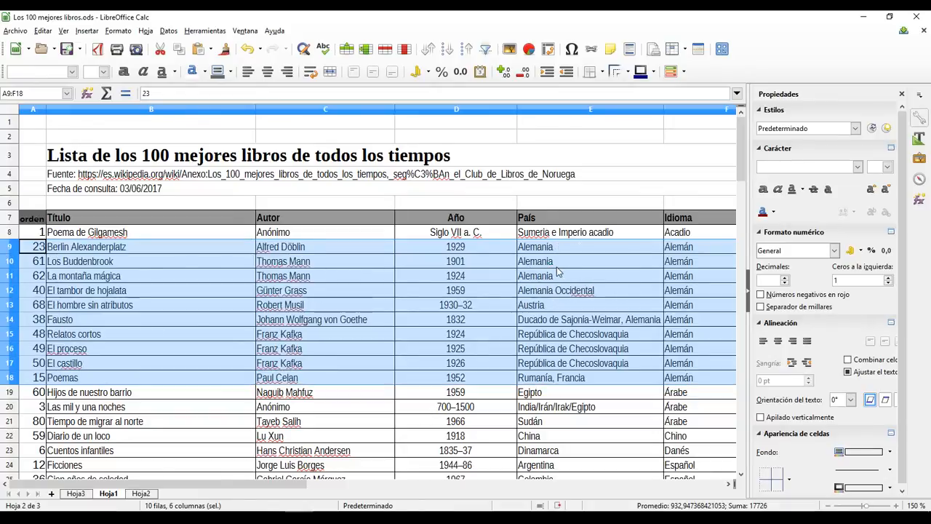
key("ctrl+z")
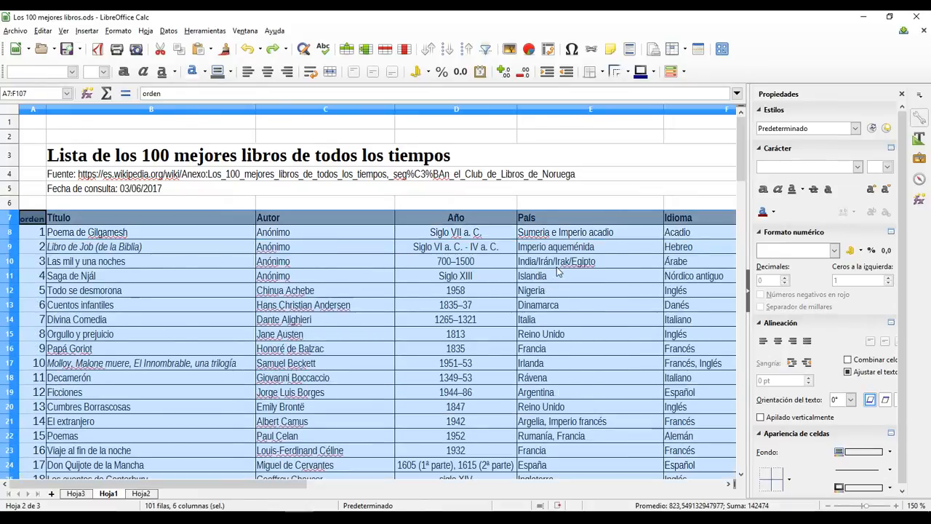
left_click(315, 234)
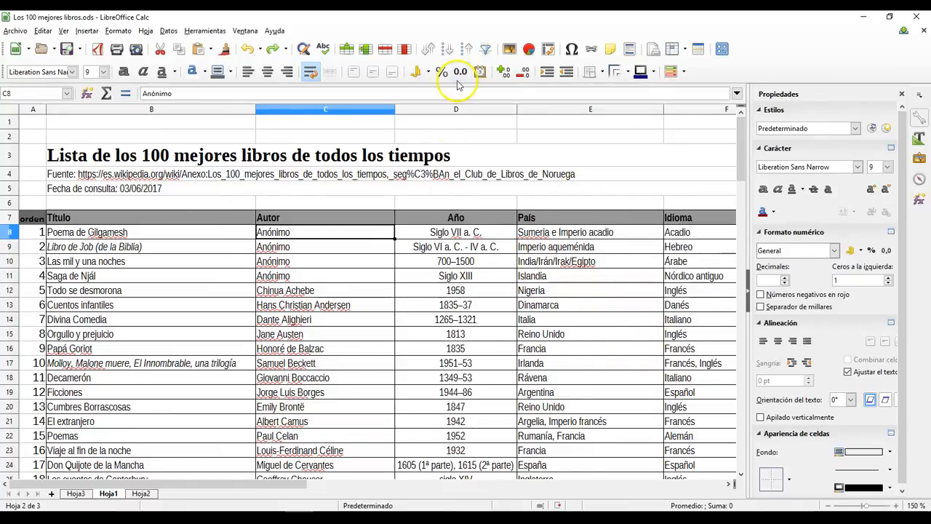
Sort the whole book list with its header row, A7:F107, by Idioma alone in ascending order.
left_click(32, 219)
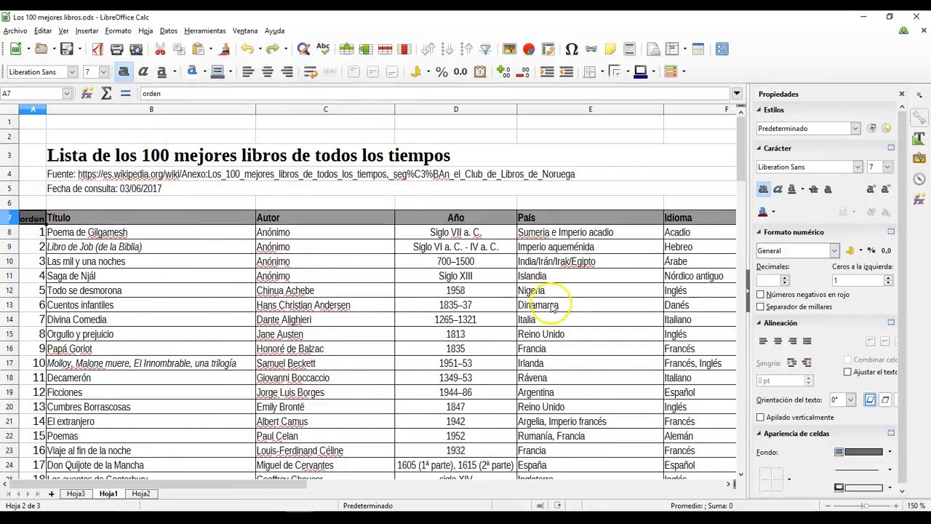
scroll(550, 308, "down", 10)
scroll(553, 310, "down", 20)
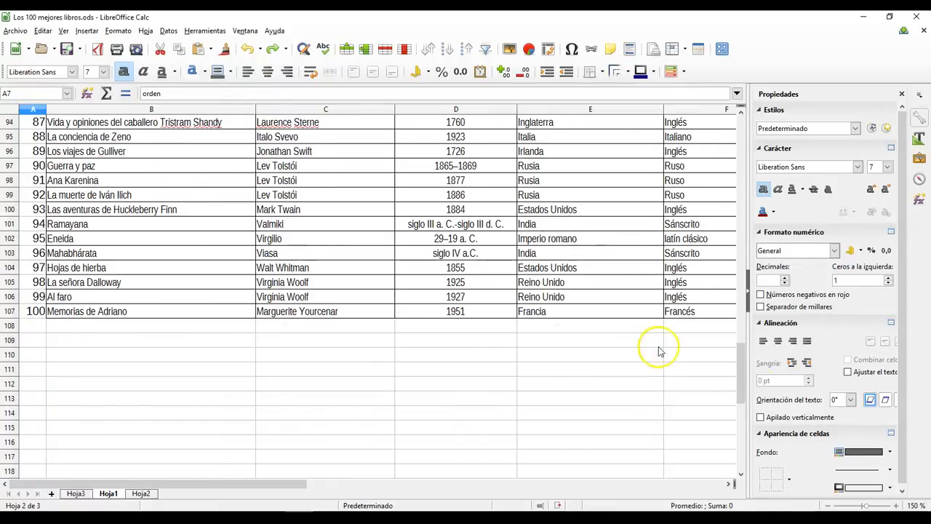
left_click(725, 312, "shift")
scroll(562, 304, "up", 20)
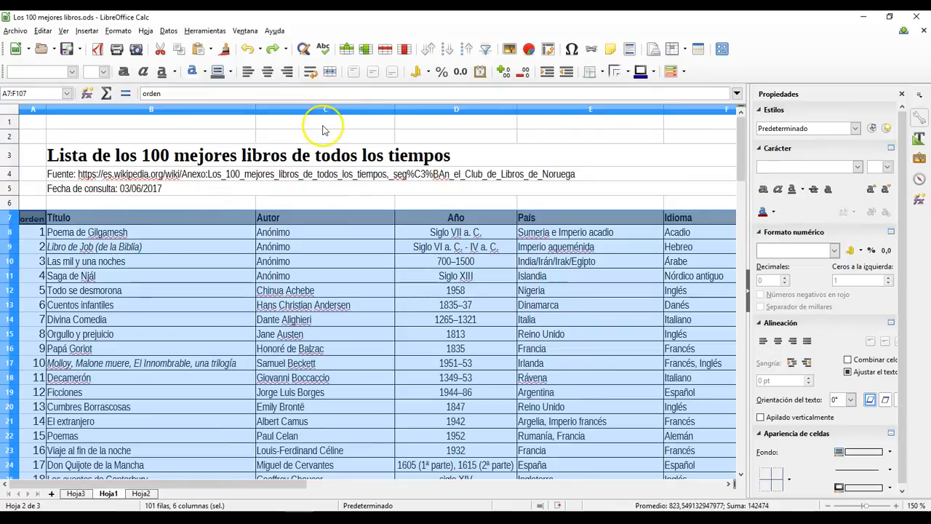
left_click(429, 55)
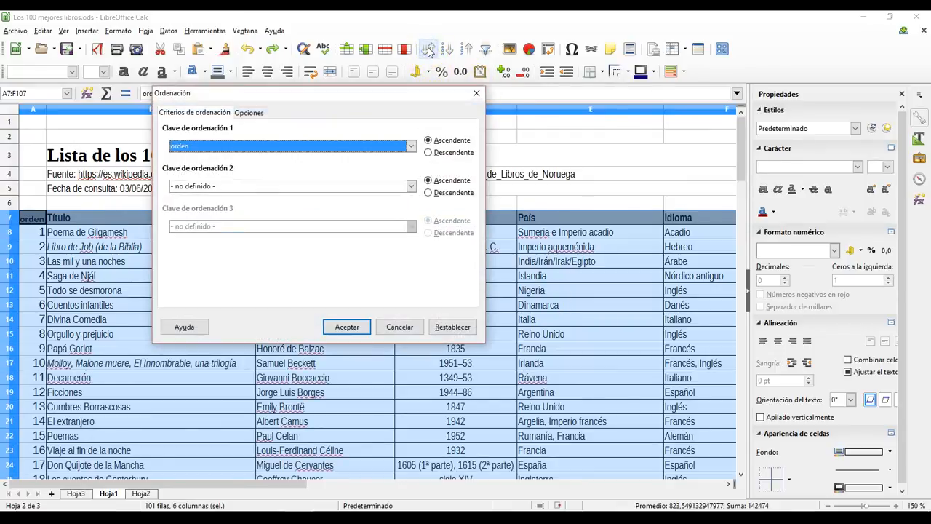
left_click(228, 149)
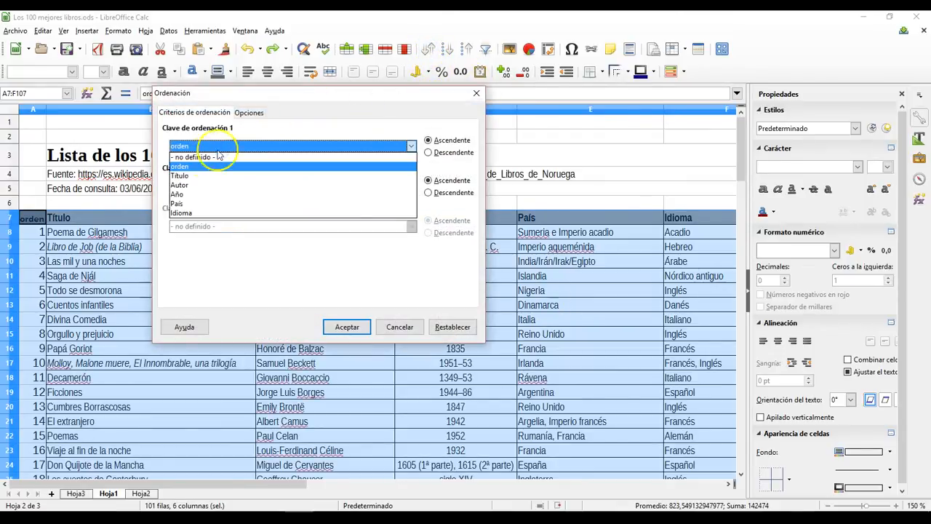
left_click(186, 213)
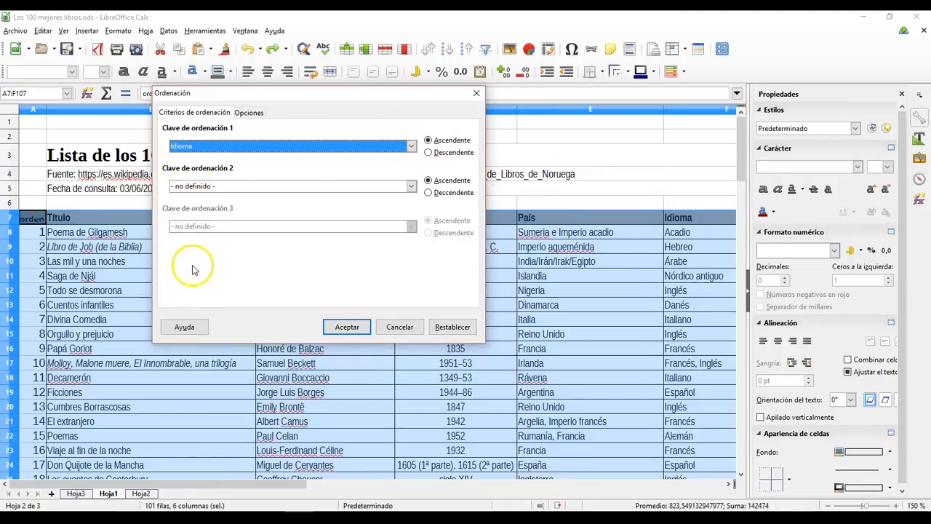
left_click(353, 327)
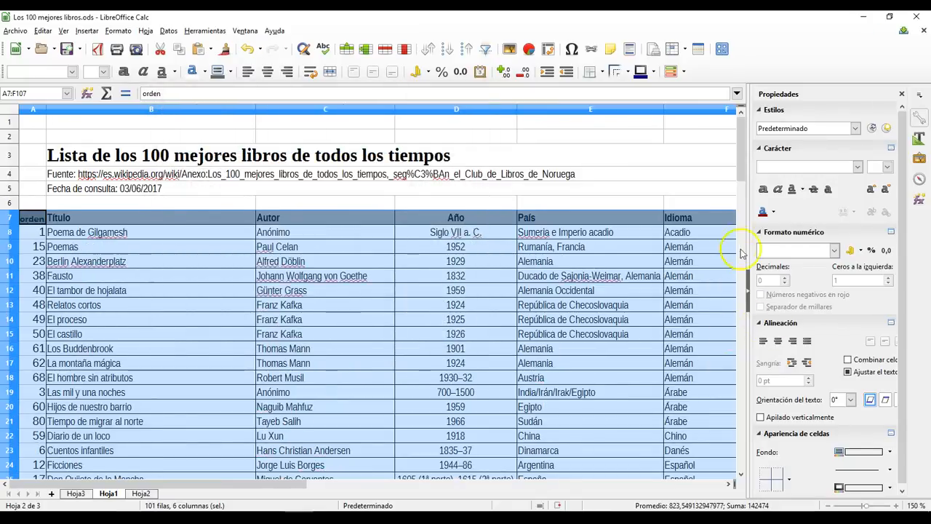
Examine the language groups in the sorted list, marking the Español entries in F24:F29, and return to the table's header.
left_click(702, 232)
scroll(709, 203, "down", 2)
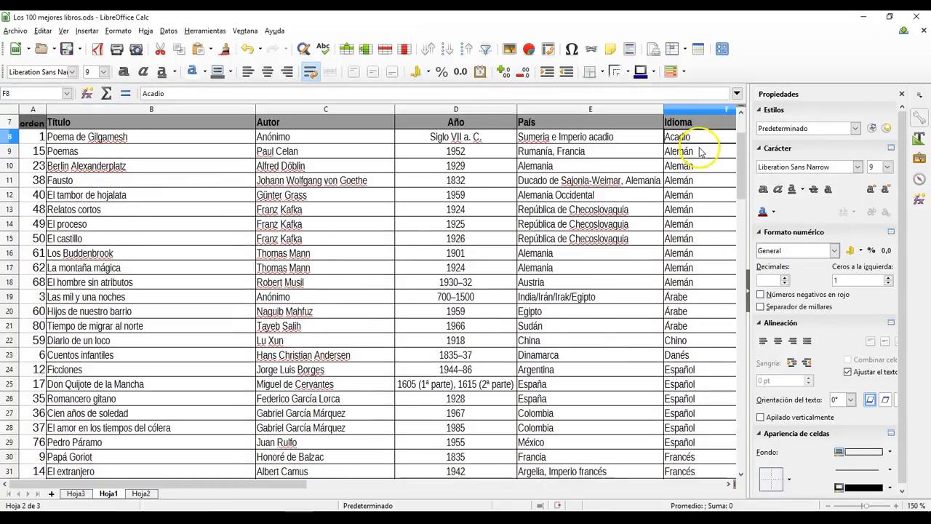
scroll(703, 248, "down", 3)
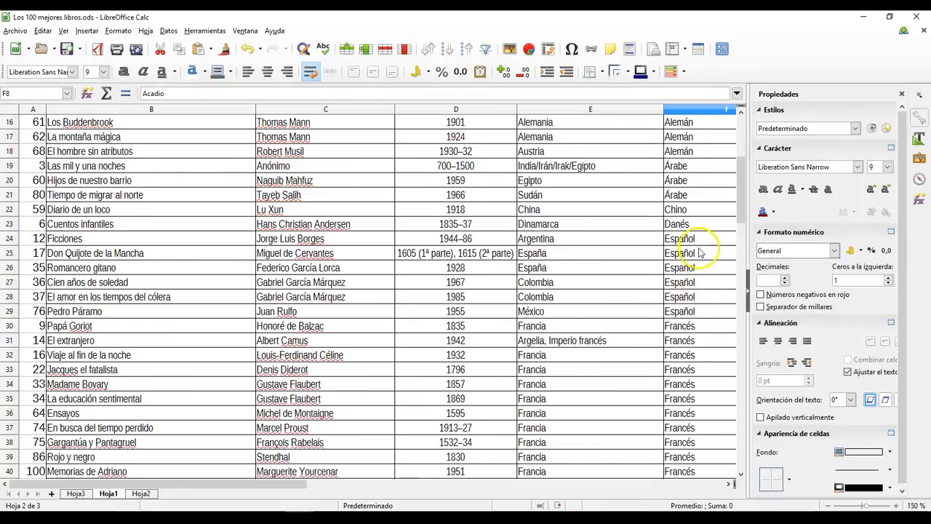
scroll(701, 247, "down", 1)
left_click(703, 195)
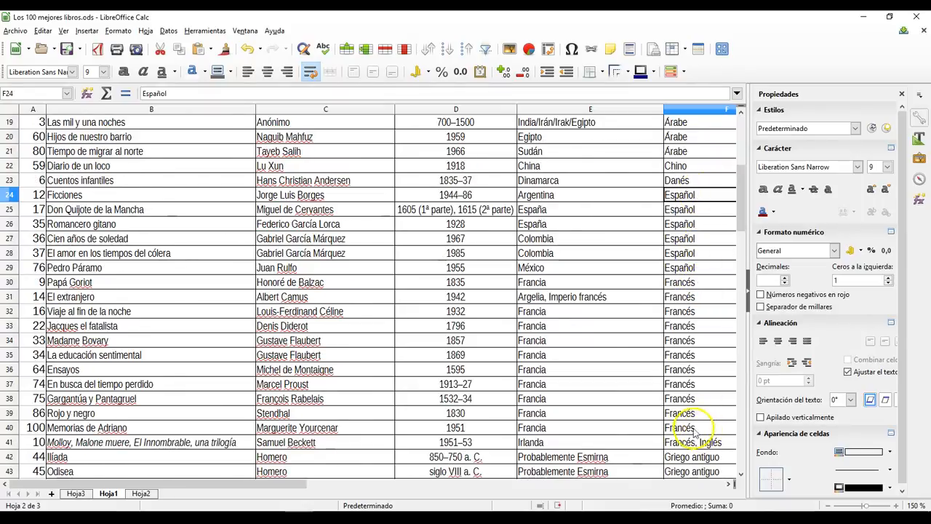
left_click(696, 268, "shift")
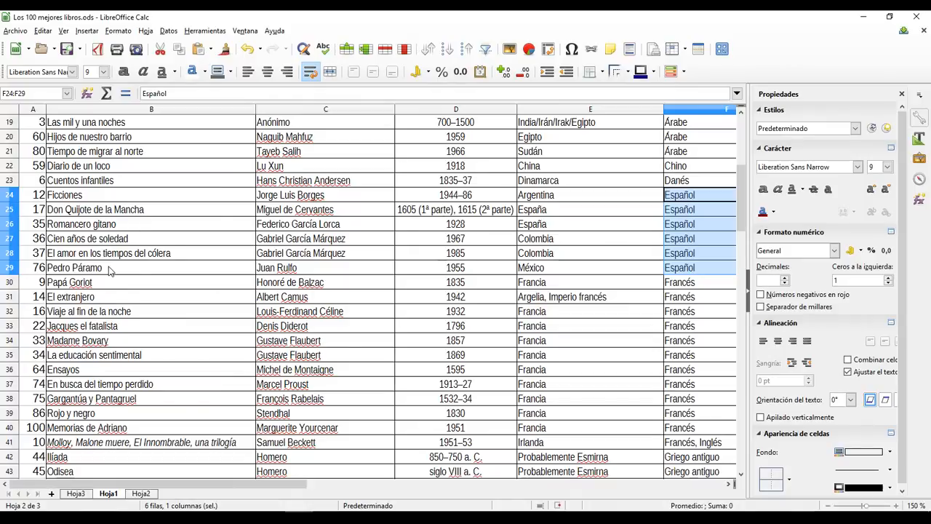
scroll(364, 211, "up", 6)
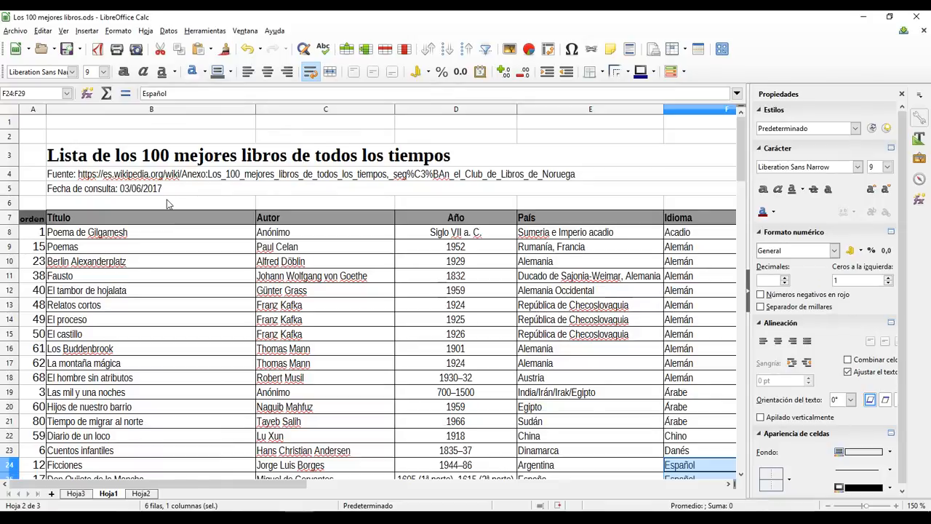
left_click(326, 203)
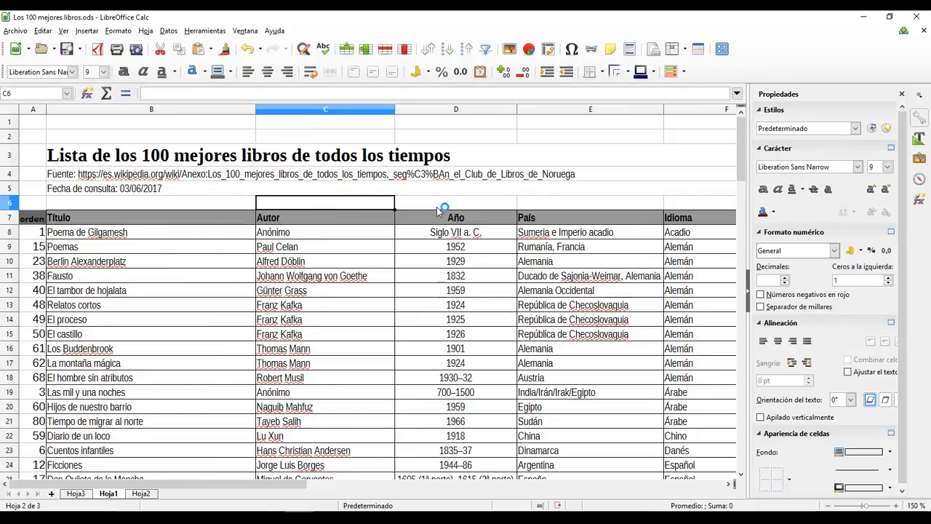
left_click(462, 205)
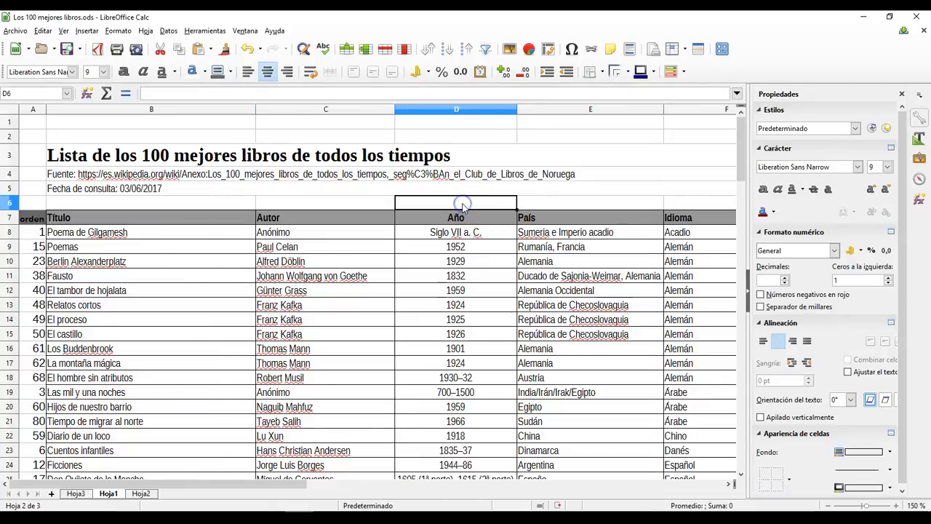